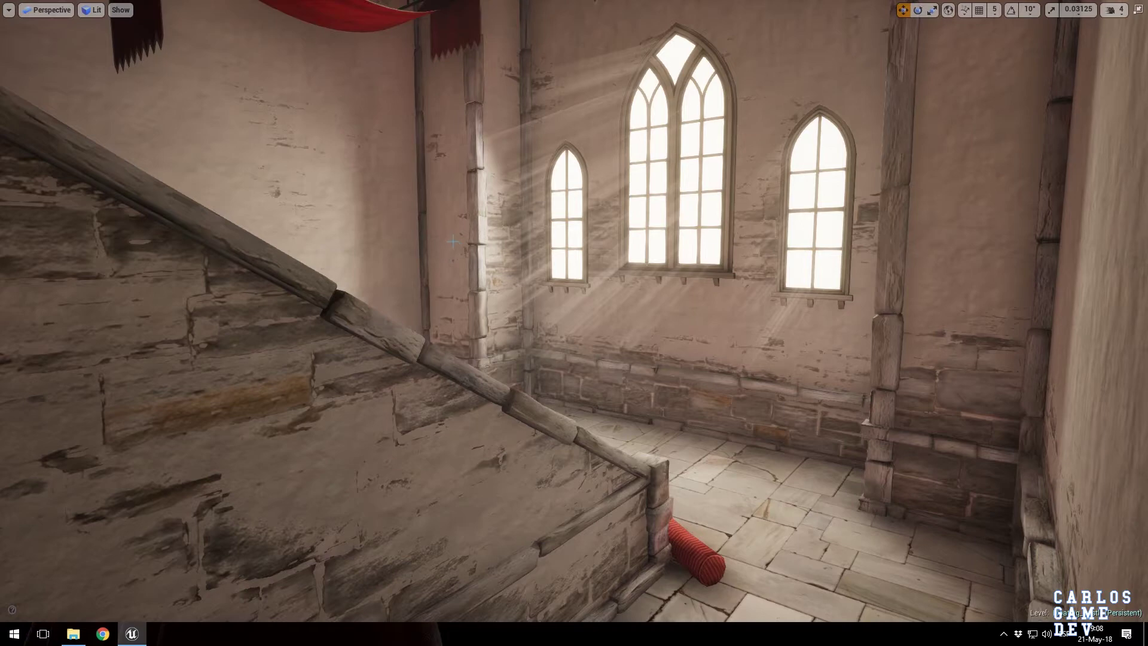
- Examine the plaster and exposed brick on the castle hall's walls, corner columns and window bay
right_click_drag(669, 399, 245, 406)
key("w")
key("w")
key("w")
key("w")
key("s")
key("s")
key("w")
key("w")
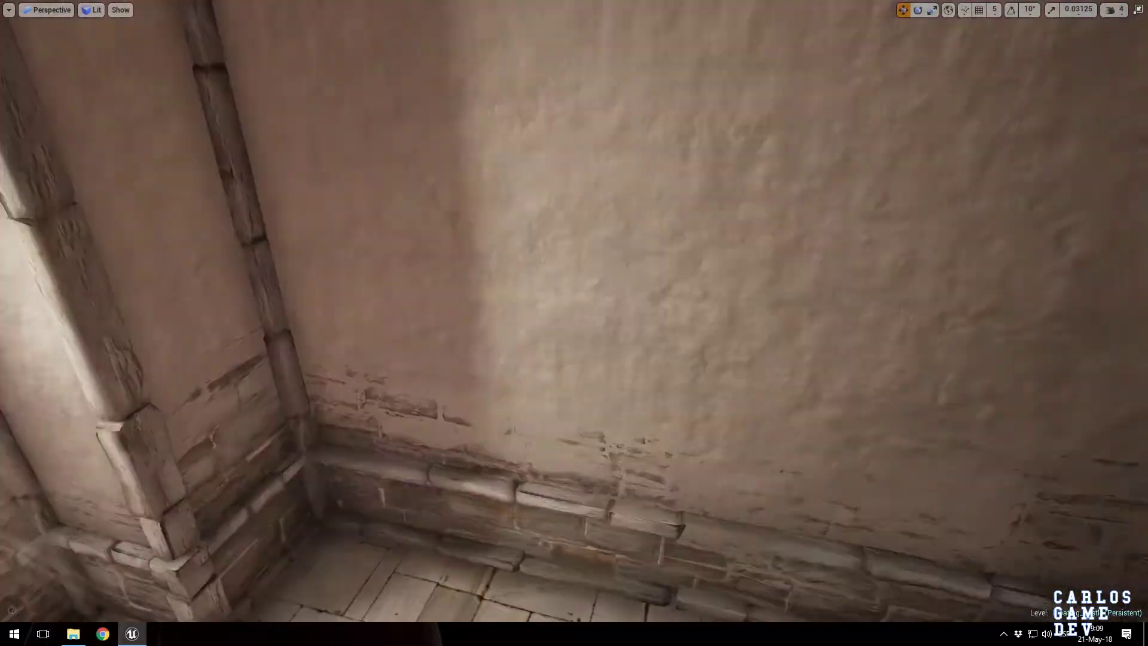
right_click_drag(434, 275, 430, 273)
right_click_drag(663, 298, 561, 304)
- Select the castle wall mesh and paint a vertex color stroke on the plaster wall beside the corner column
left_click(561, 304)
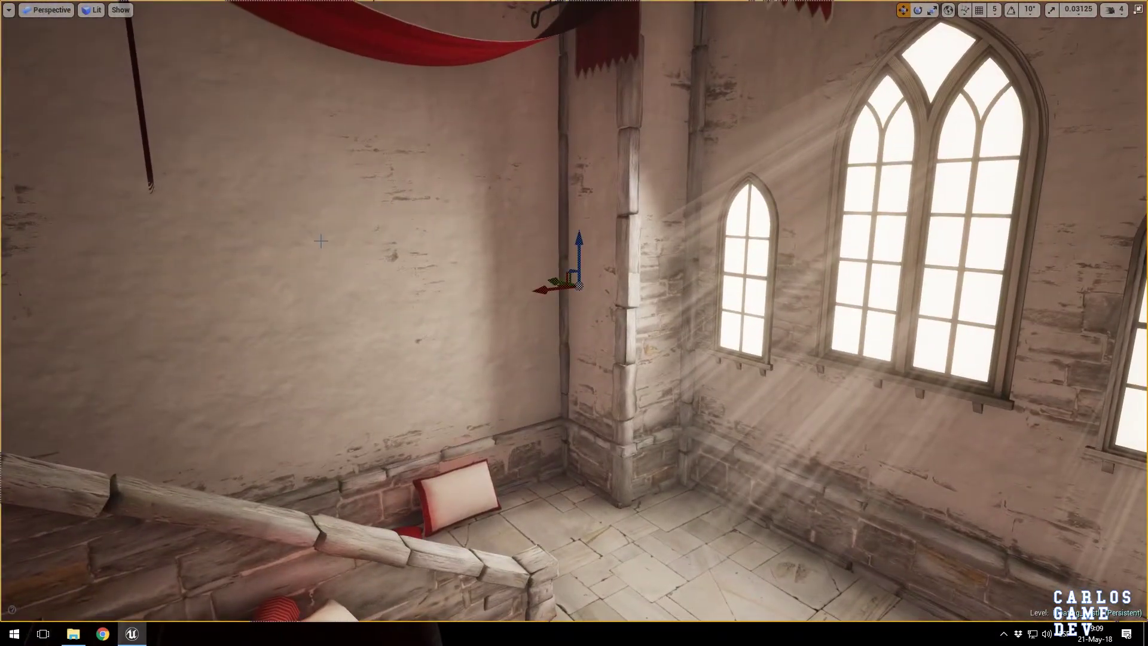
left_click(1138, 10)
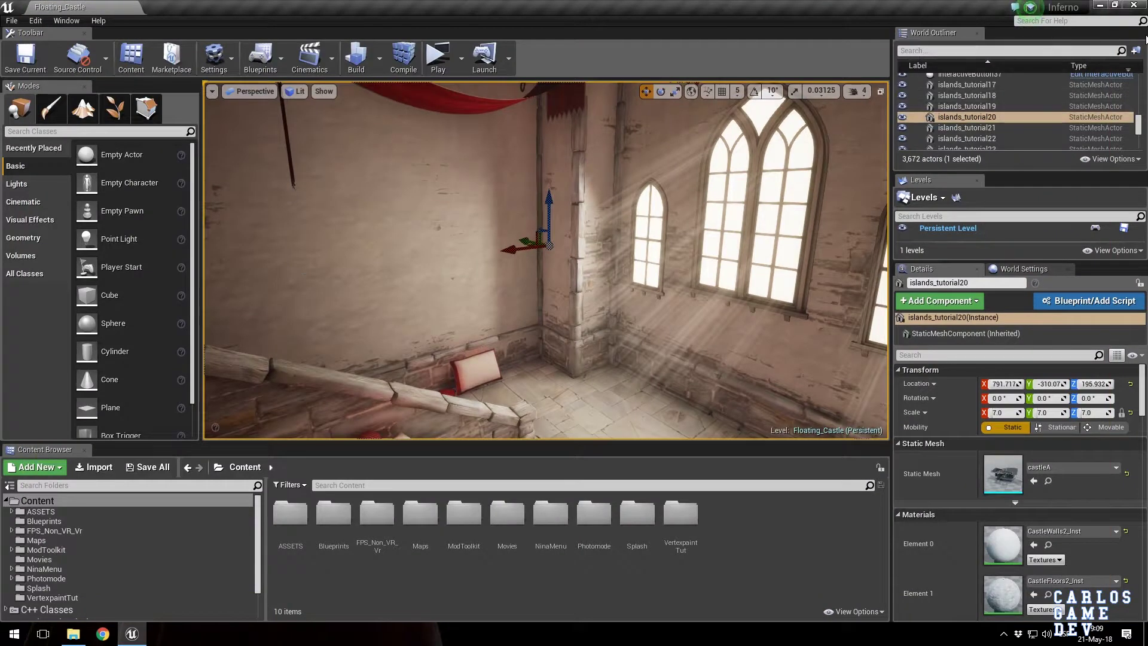
left_click(44, 113)
mouse_move(474, 234)
left_mouse_down()
mouse_move(442, 231)
mouse_move(407, 251)
mouse_move(419, 281)
mouse_move(392, 257)
left_mouse_up()
- Touch up the castle wall's plaster and brick blend with lower-strength vertex paint and erase strokes, and save the level
left_click_drag(101, 271, 80, 270)
mouse_move(463, 234)
left_mouse_down()
mouse_move(450, 232)
mouse_move(444, 293)
mouse_move(415, 252)
left_mouse_up()
left_click_drag(462, 289, 458, 312, "shift")
mouse_move(489, 273)
right_mouse_down()
mouse_move(604, 278)
mouse_move(488, 311)
mouse_move(443, 266)
right_mouse_up()
mouse_move(553, 282)
left_mouse_down()
mouse_move(531, 310)
mouse_move(569, 330)
mouse_move(568, 352)
mouse_move(558, 280)
mouse_move(398, 205)
left_mouse_up()
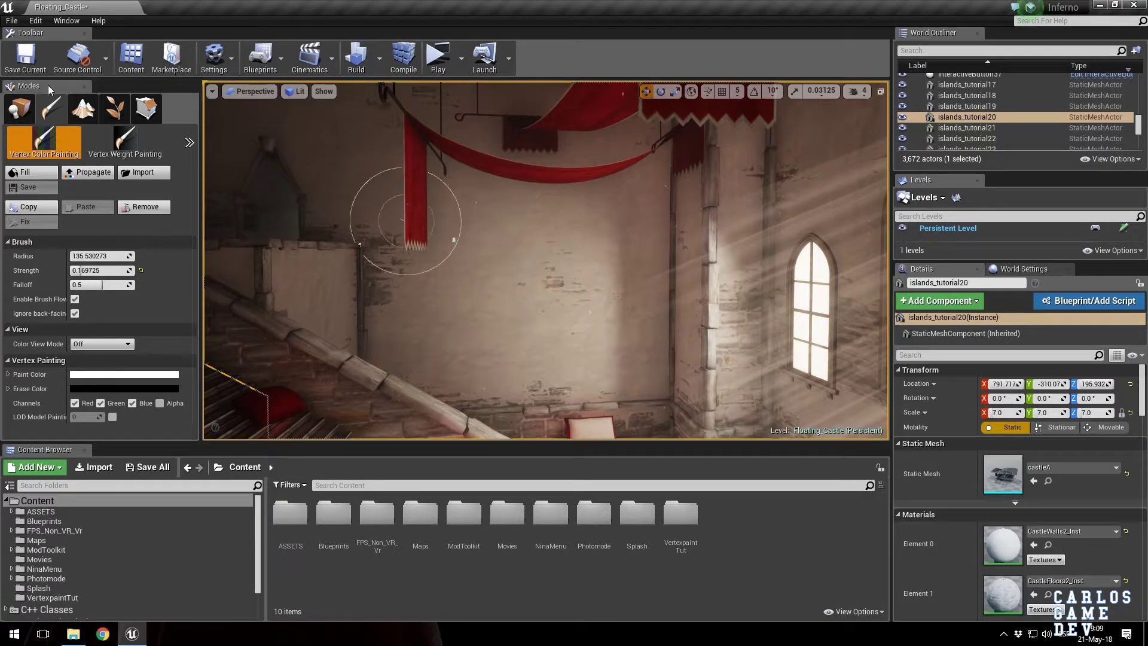
left_click(25, 57)
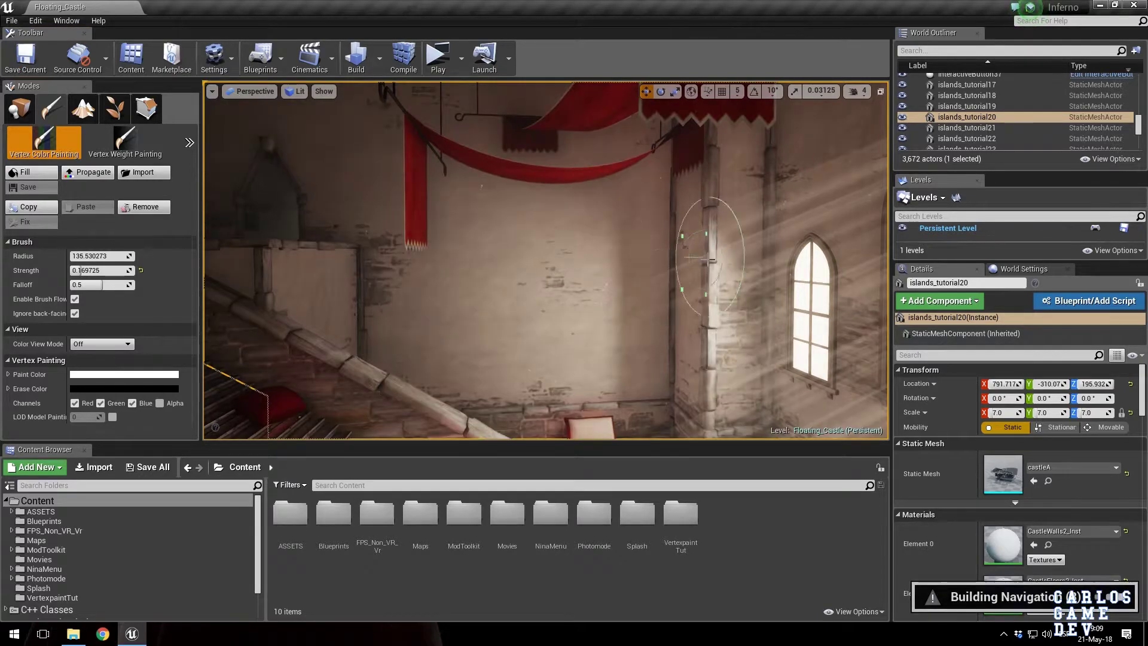
- Switch the editor back to Place mode and show the viewport full screen in game view
right_click_drag(725, 213, 707, 259)
key("F11")
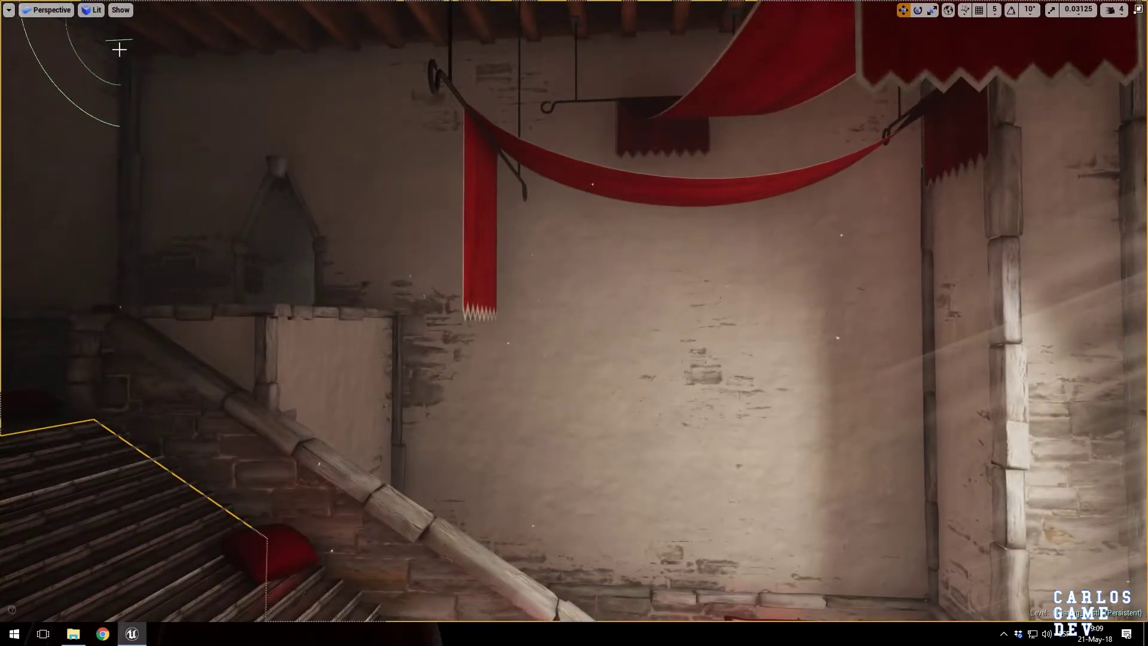
key("F11")
left_click(21, 109)
mouse_move(649, 283)
right_mouse_down()
mouse_move(604, 269)
mouse_move(784, 314)
mouse_move(551, 311)
mouse_move(520, 293)
mouse_move(575, 286)
mouse_move(560, 281)
mouse_move(370, 287)
mouse_move(299, 269)
mouse_move(239, 275)
mouse_move(263, 278)
right_mouse_up()
key("F11")
key("p")
key("g")
- Examine the wall surfaces through the castle hall, including the dark blue-lit room with the candlelit platform
key("w")
key("w")
key("s")
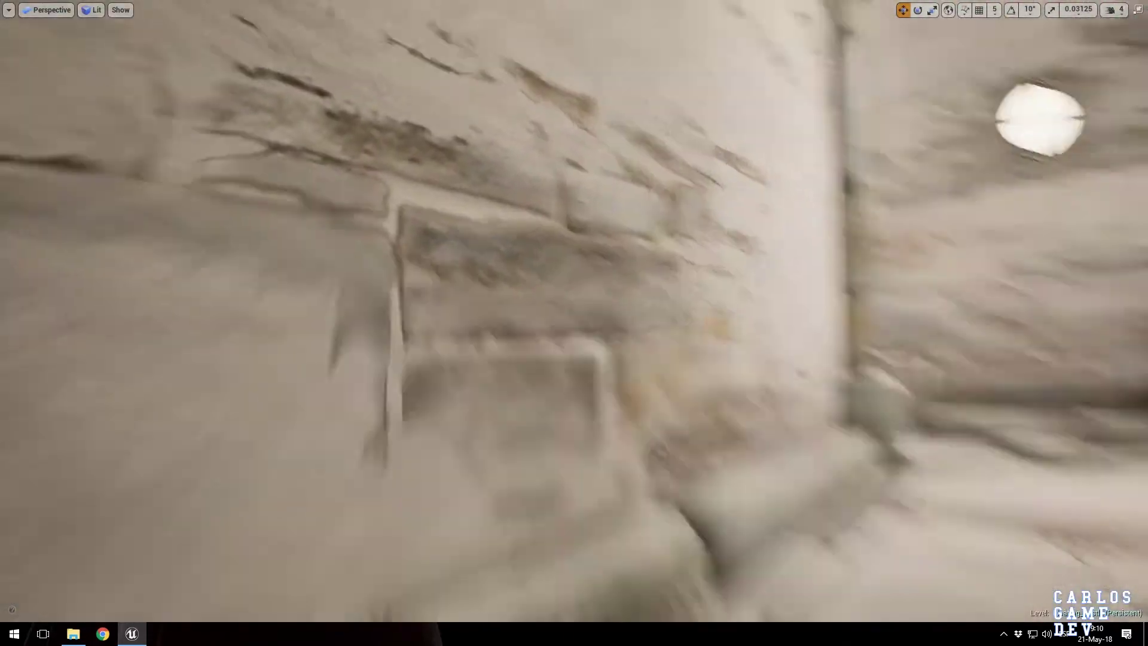
key("w")
right_click_drag(574, 323, 610, 317)
key("w")
key("w")
key("w")
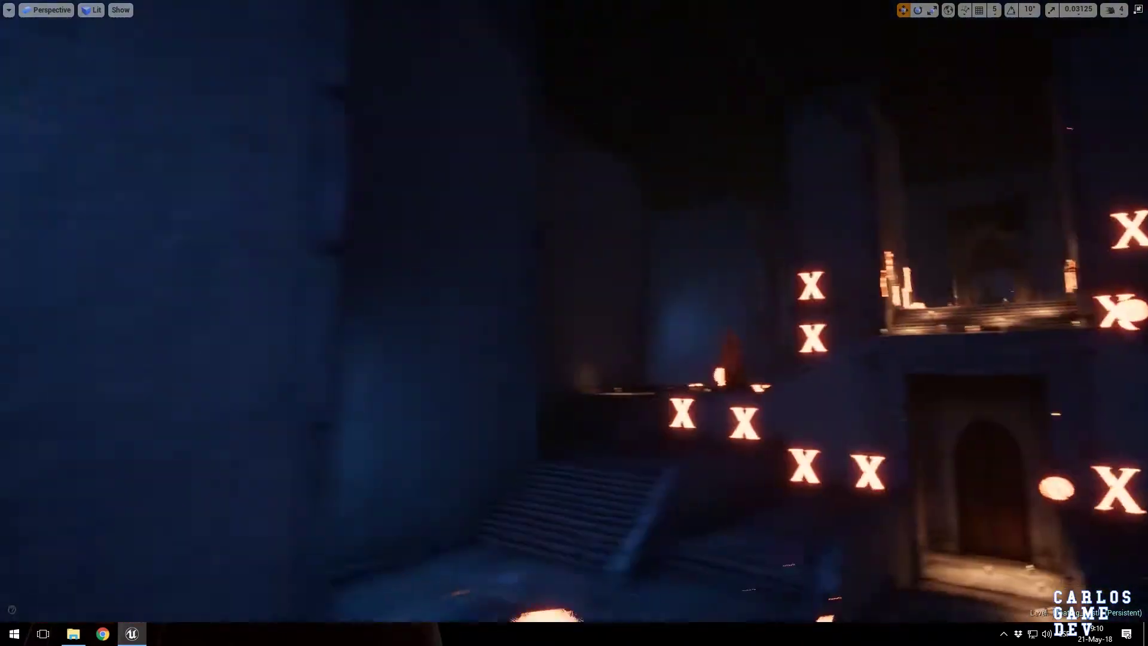
right_click_drag(574, 323, 732, 366)
key("w")
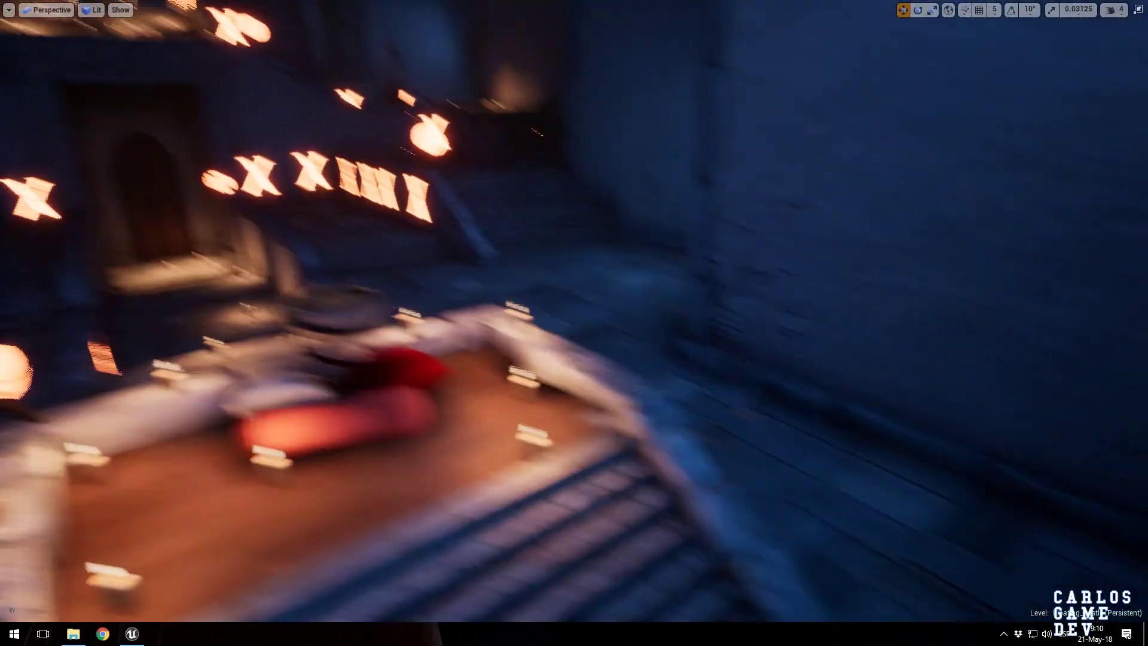
right_click(932, 472)
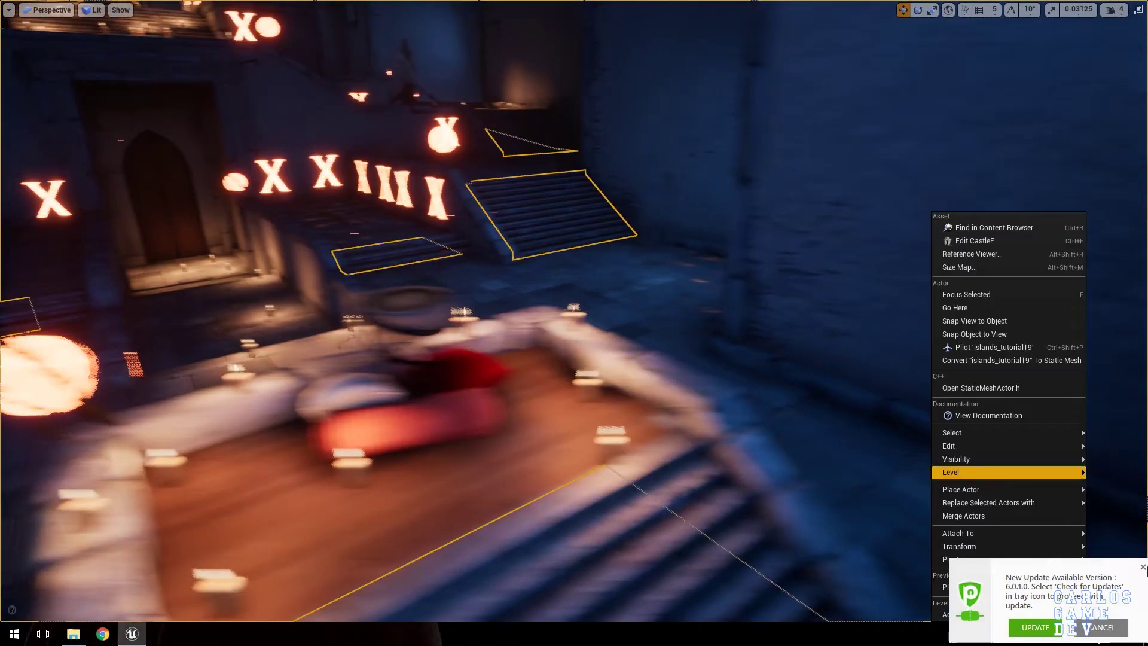
left_click(1141, 568)
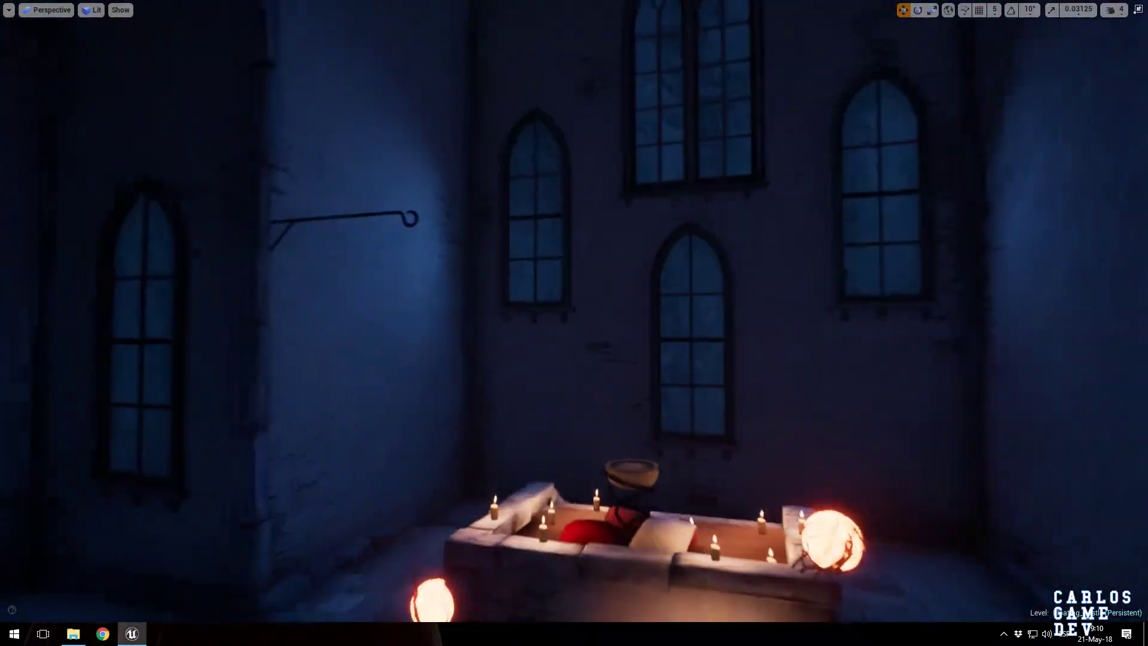
key("w")
right_click_drag(726, 393, 725, 393)
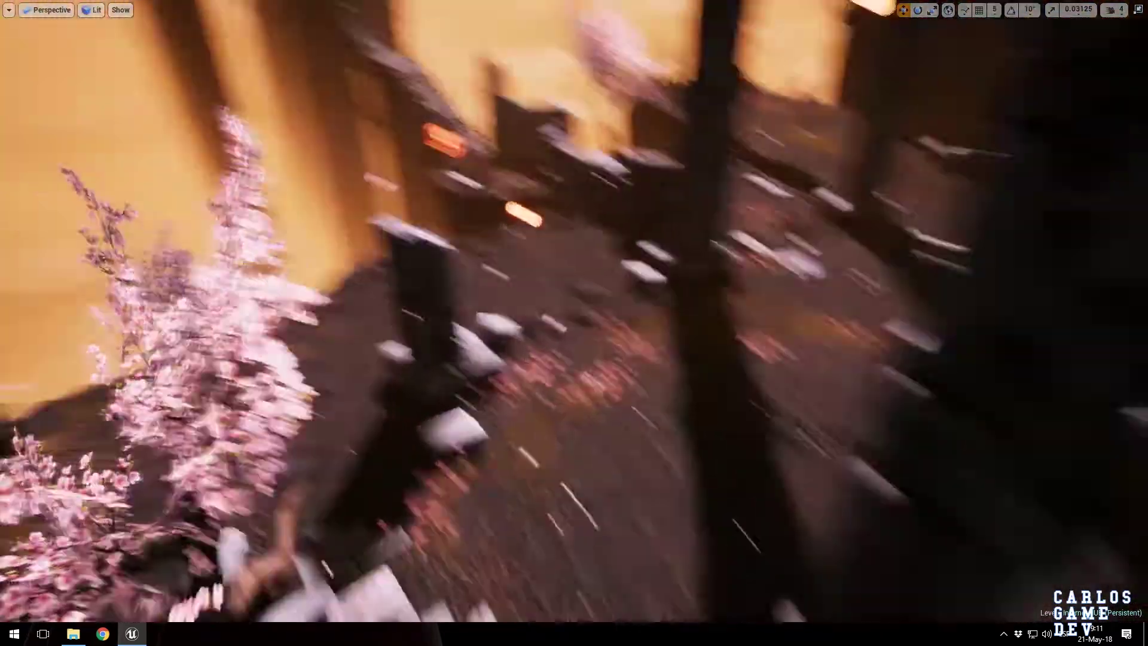
- Inspect the rocky islands, ruined walls and blossom trees under the orange sky
key("w")
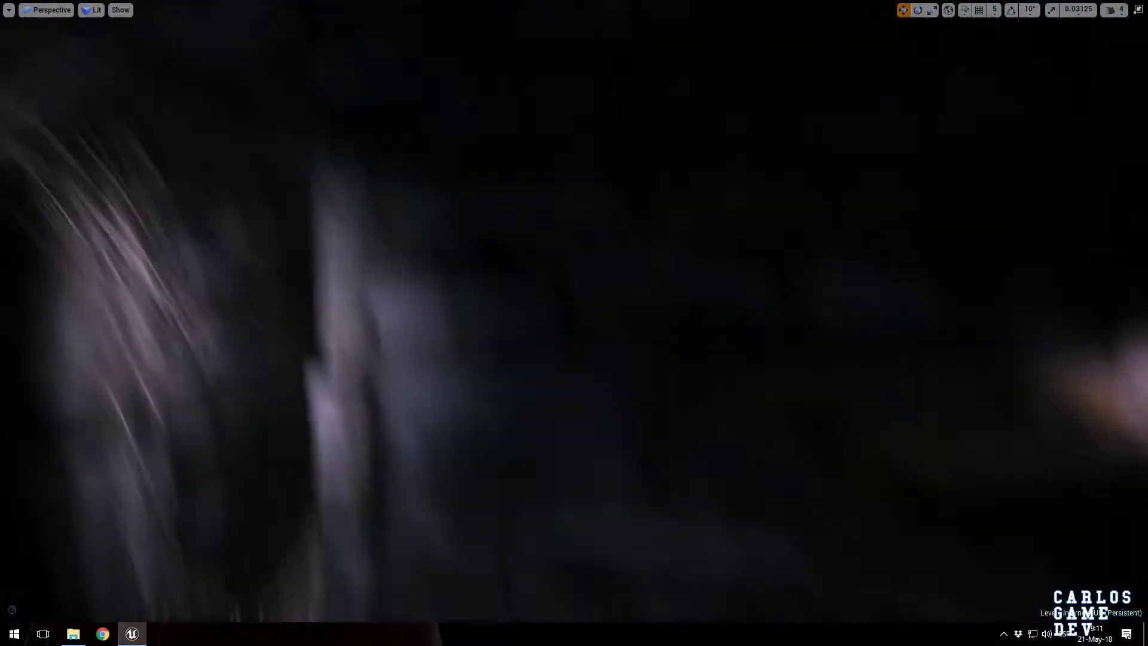
right_click_drag(637, 323, 984, 324)
key("w")
right_click_drag(226, 312, 226, 311)
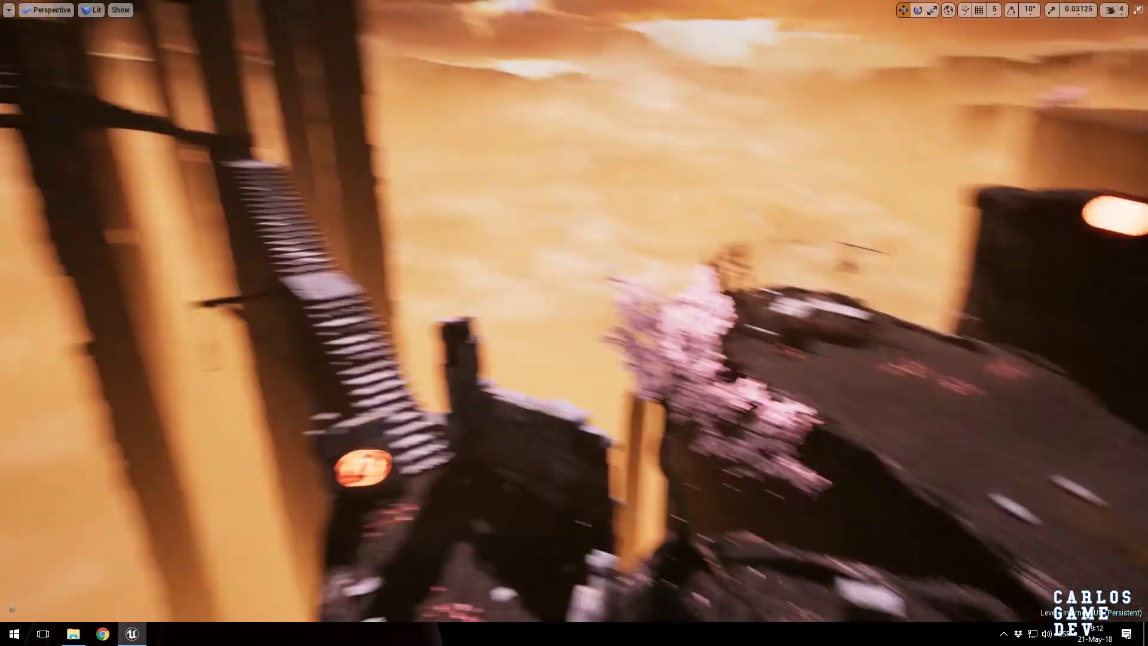
right_click_drag(3, 6, 3, 6)
key("F11")
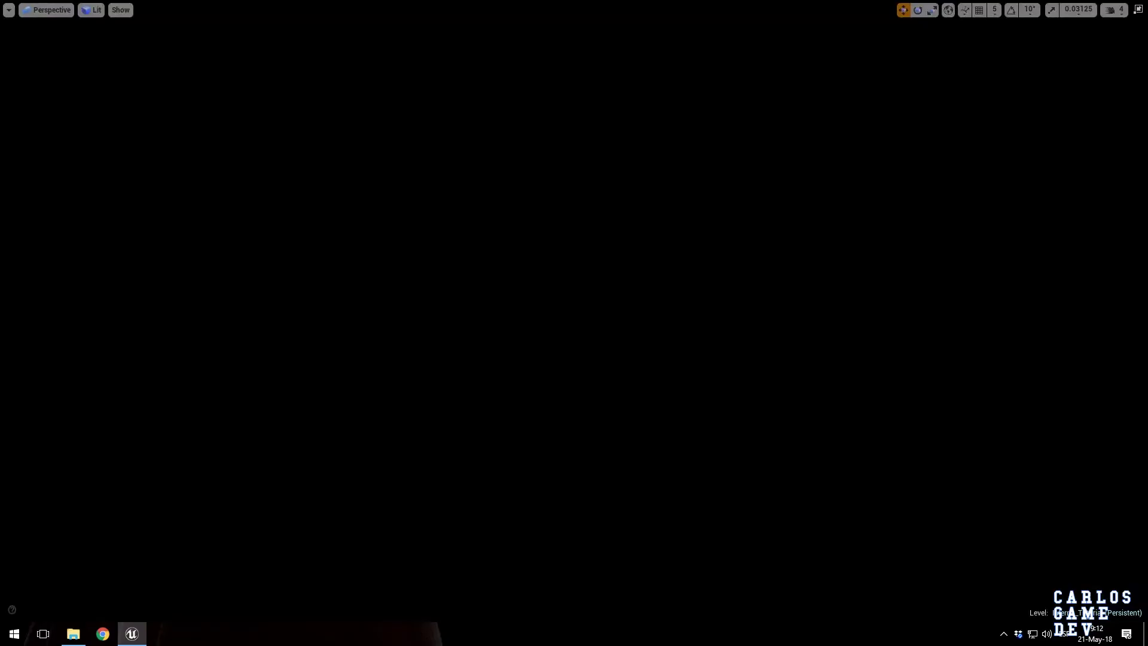
- Examine the stone towers, the rope bridge doorway and the foam on the sea around the rock bases
right_click_drag(575, 323, 604, 383)
mouse_move(680, 302)
right_mouse_down()
mouse_move(676, 293)
mouse_move(680, 302)
right_mouse_up()
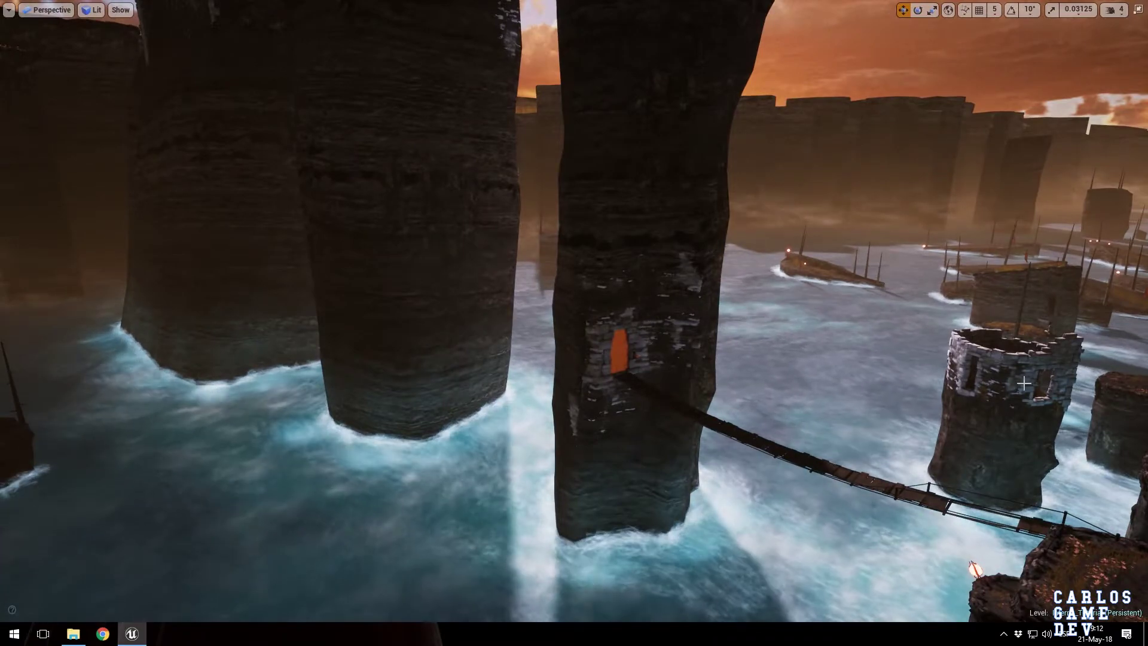
right_click_drag(635, 364, 559, 326)
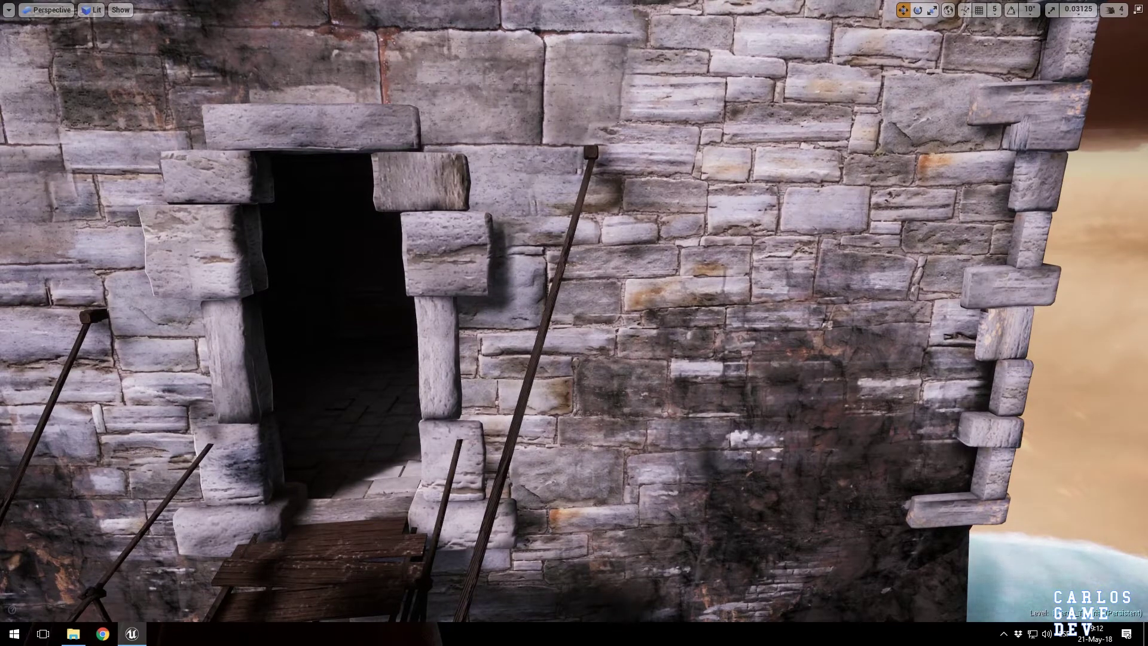
right_click_drag(805, 226, 860, 106)
right_click_drag(655, 278, 669, 372)
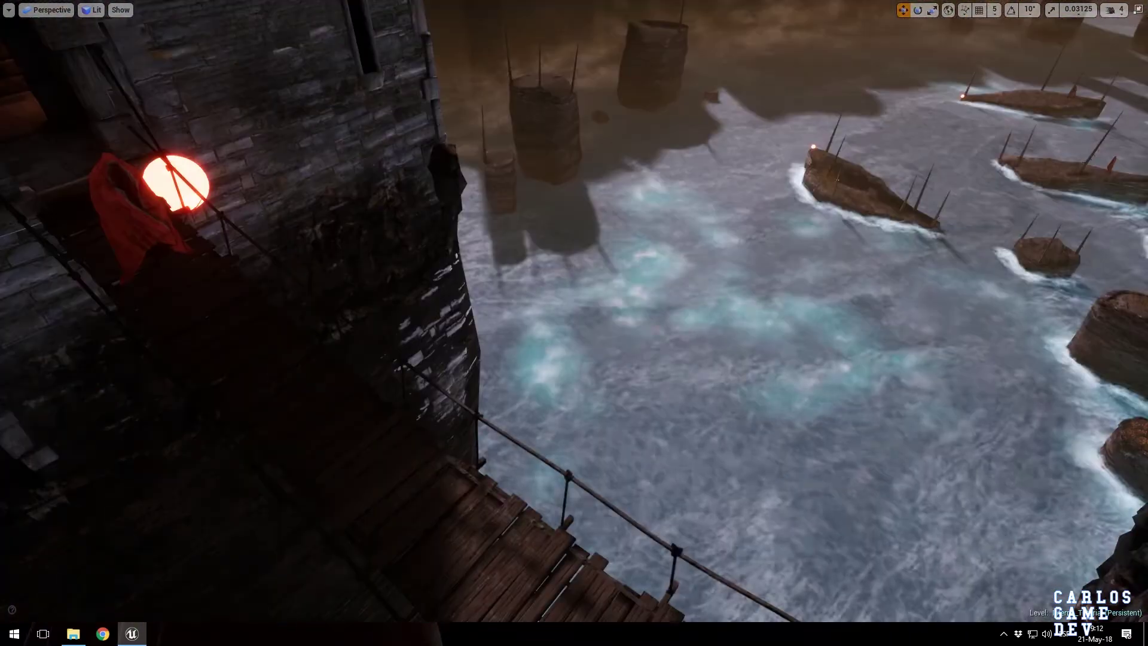
right_click_drag(574, 323, 491, 484)
key("w")
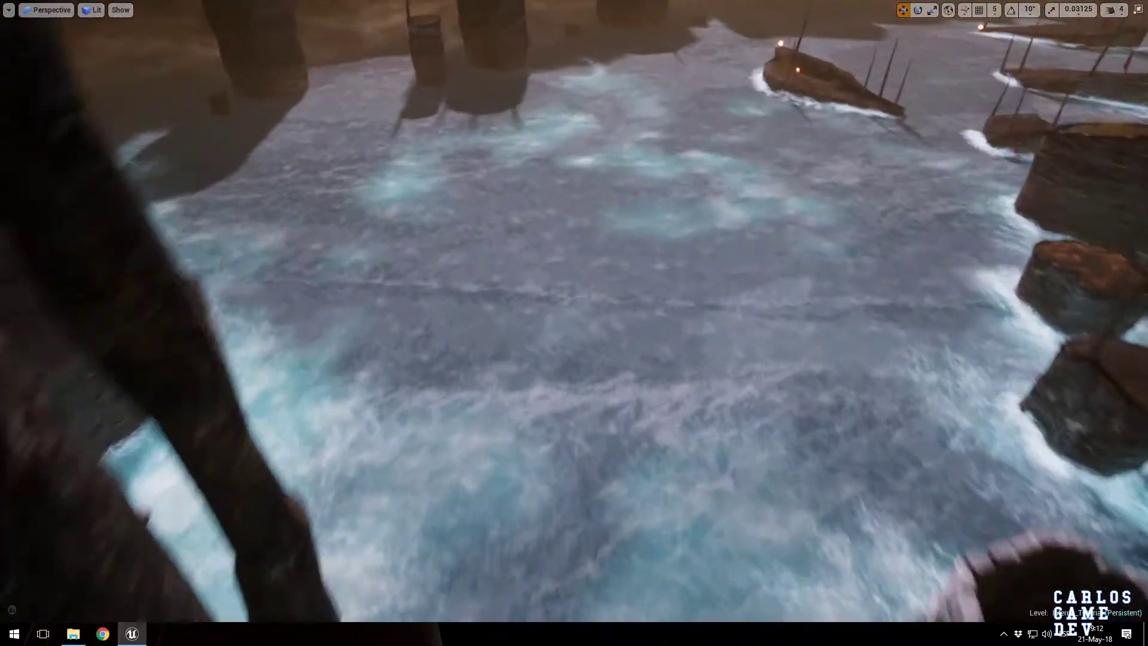
right_click_drag(516, 384, 515, 365)
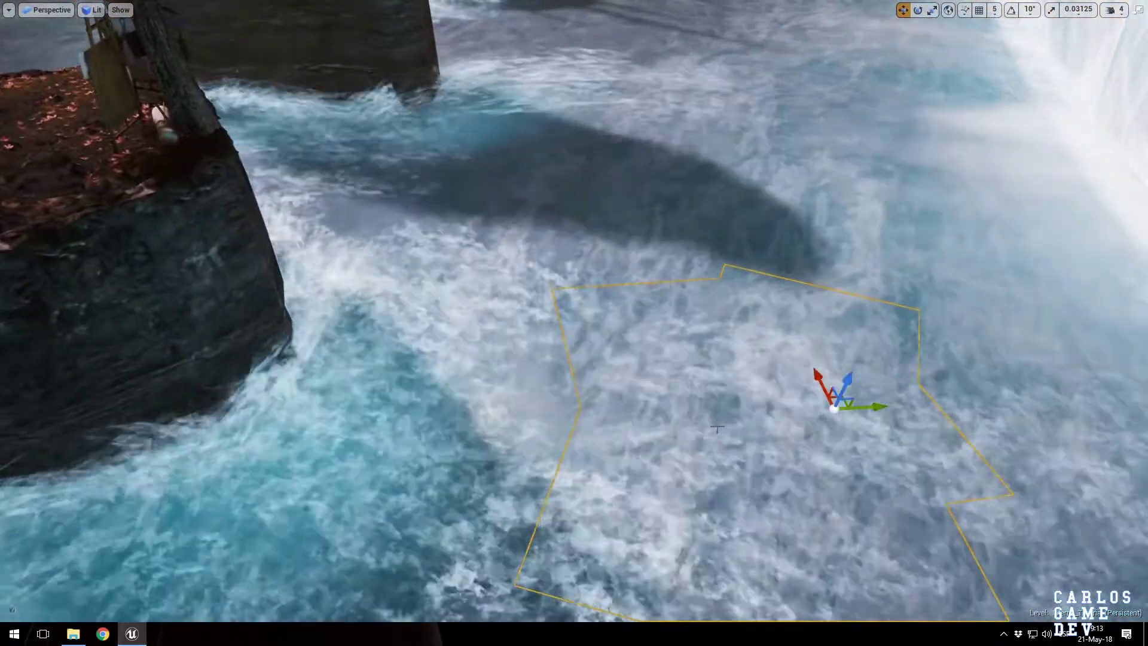
- Try moving the selected foam mesh away from the sea surface, and undo the move
right_click_drag(717, 428, 598, 252)
left_click_drag(628, 270, 632, 155)
right_click_drag(632, 156, 658, 287)
key("ctrl+z")
right_click_drag(562, 263, 643, 297)
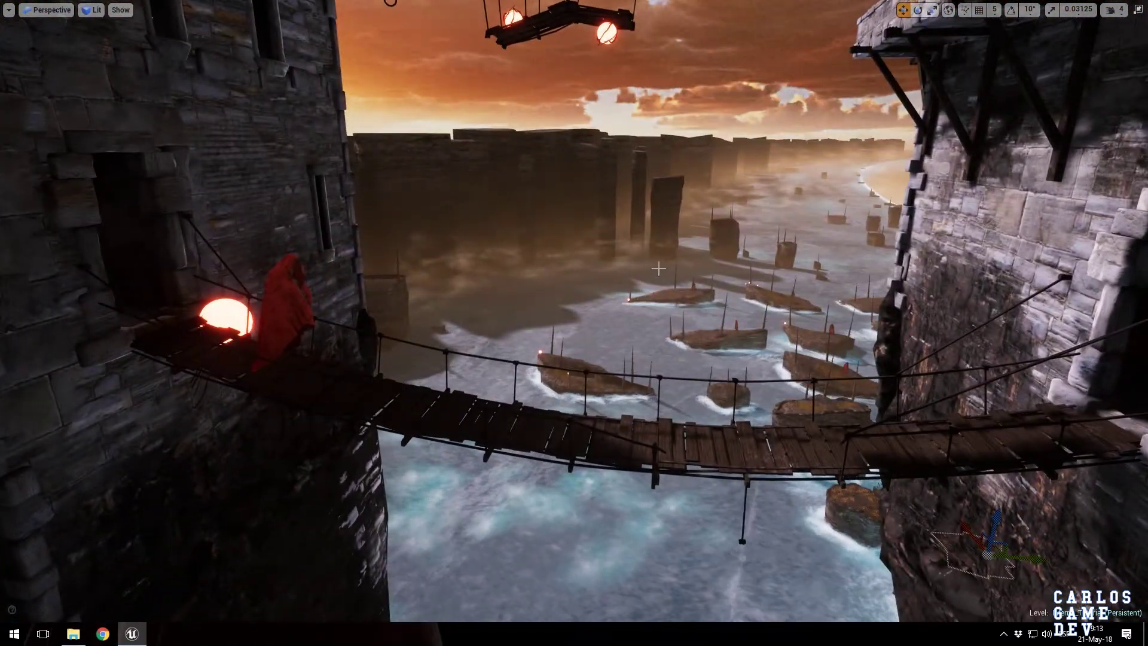
- Open the Volcano level from the Maps folder without saving the changes to Inferno_Tutorial
key("F11")
left_click(11, 20)
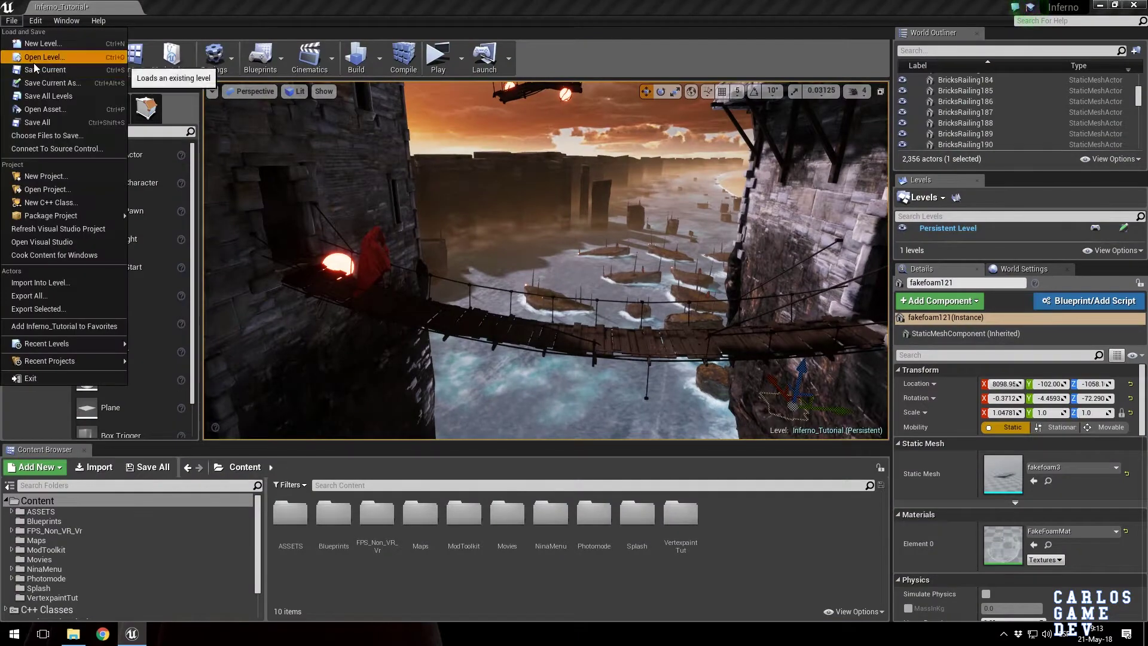
left_click(43, 57)
double_click(552, 328)
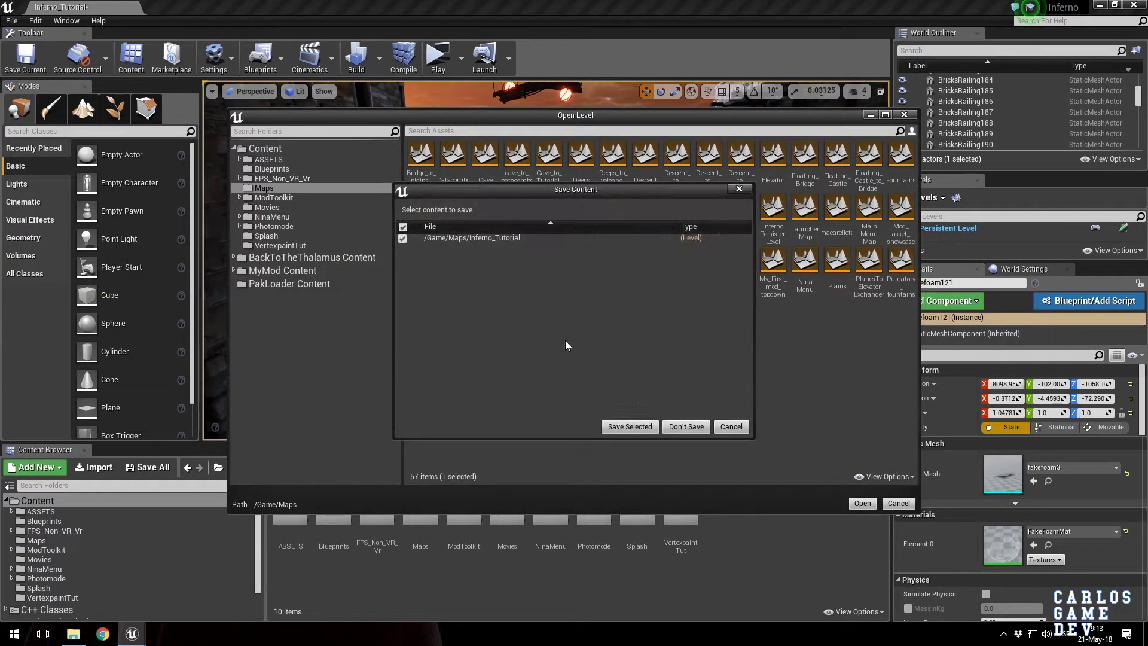
left_click(685, 428)
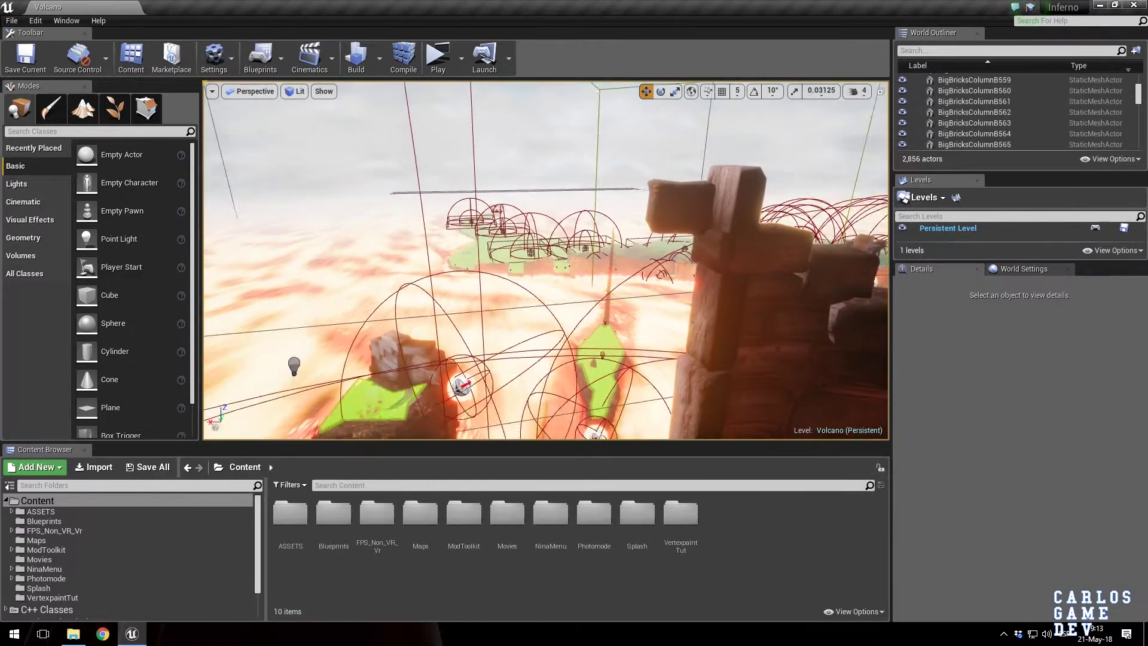
- Inspect the flowing lava and the rock islands in the Volcano level in a full-screen viewport
right_click_drag(691, 323, 440, 326)
key("F11")
key("w")
key("a")
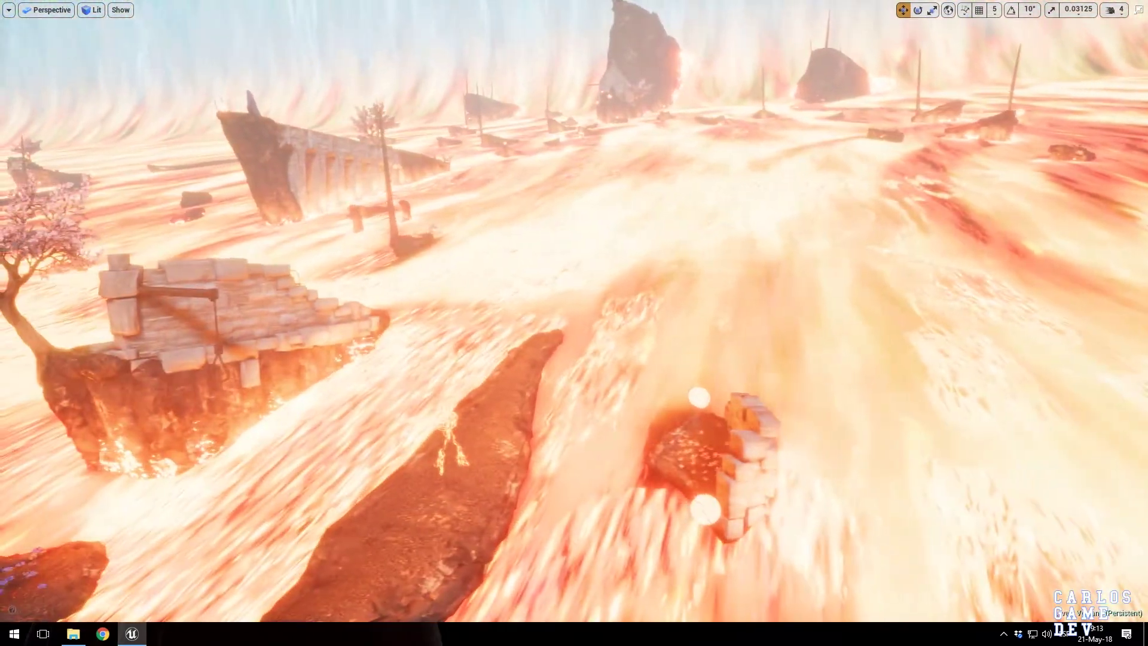
right_click_drag(741, 374, 664, 407)
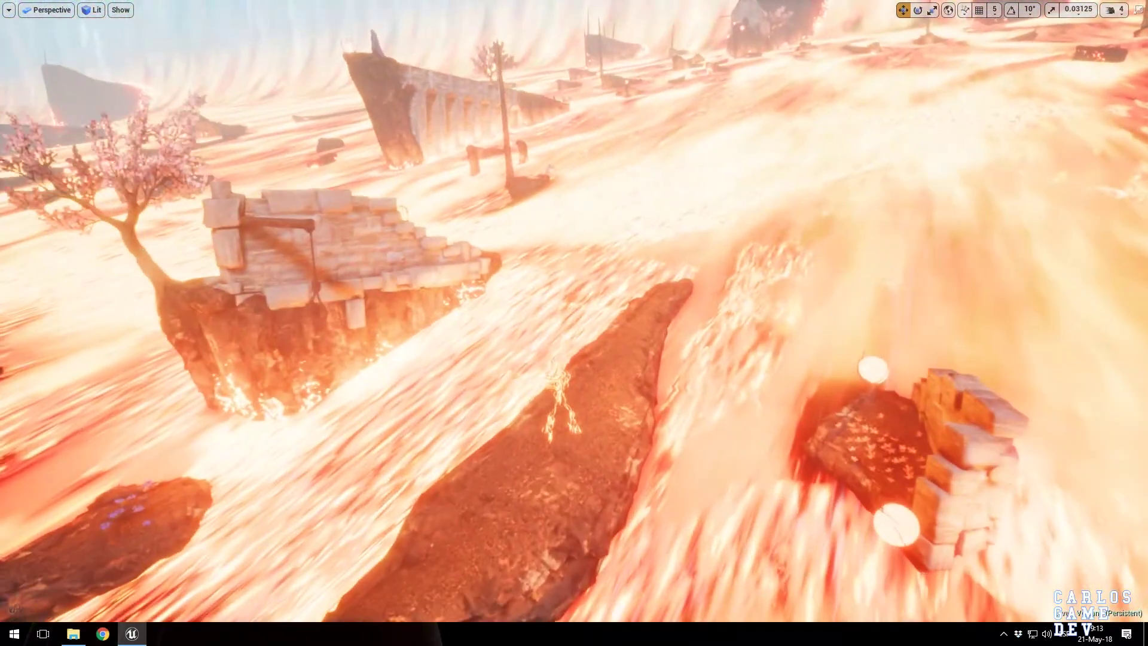
key("w")
right_click_drag(660, 280, 652, 323)
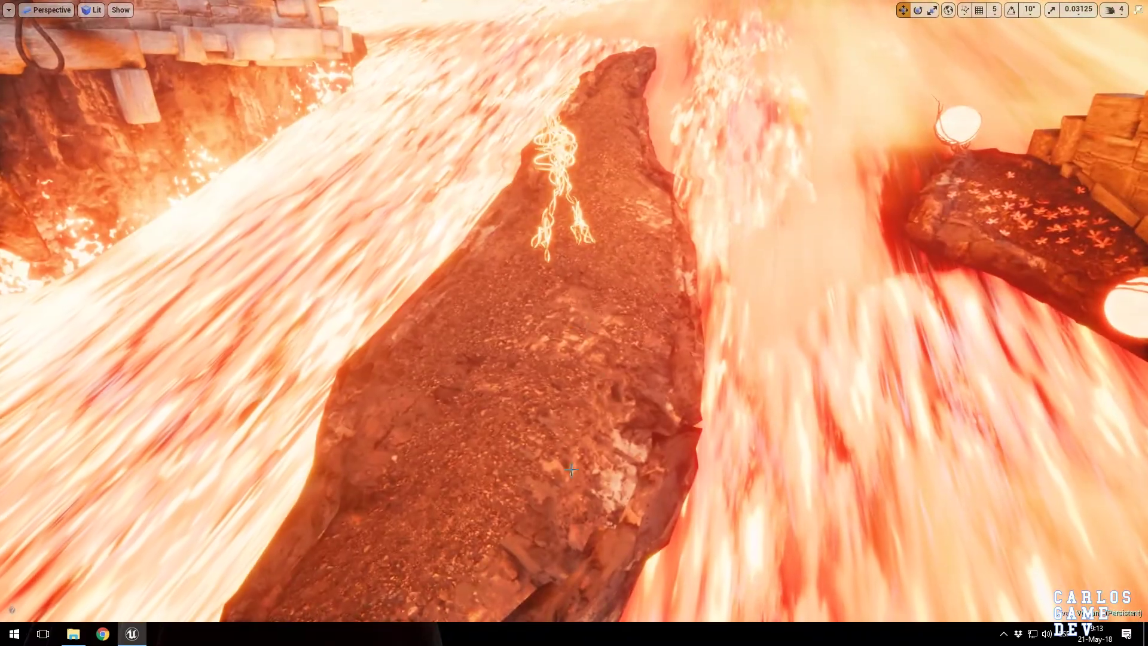
right_click_drag(659, 280, 659, 280)
- Examine the ruined brick walls and the lava-lit fortress wall above the flowers
right_click_drag(555, 325, 598, 335)
key("w")
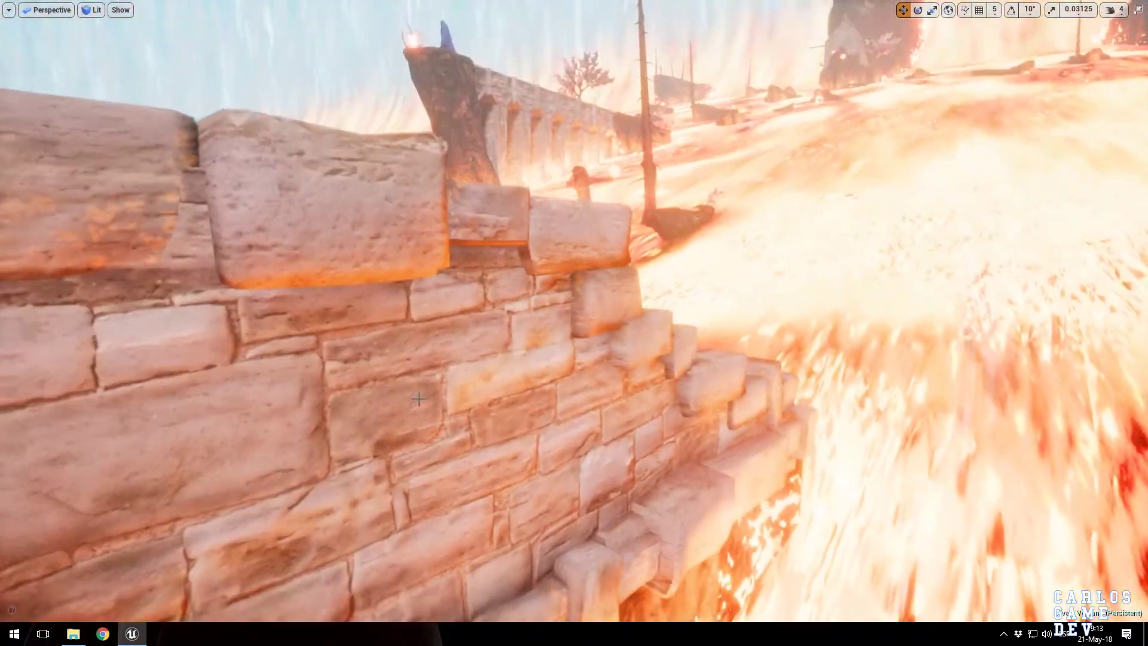
key("s")
right_click_drag(599, 383, 499, 388)
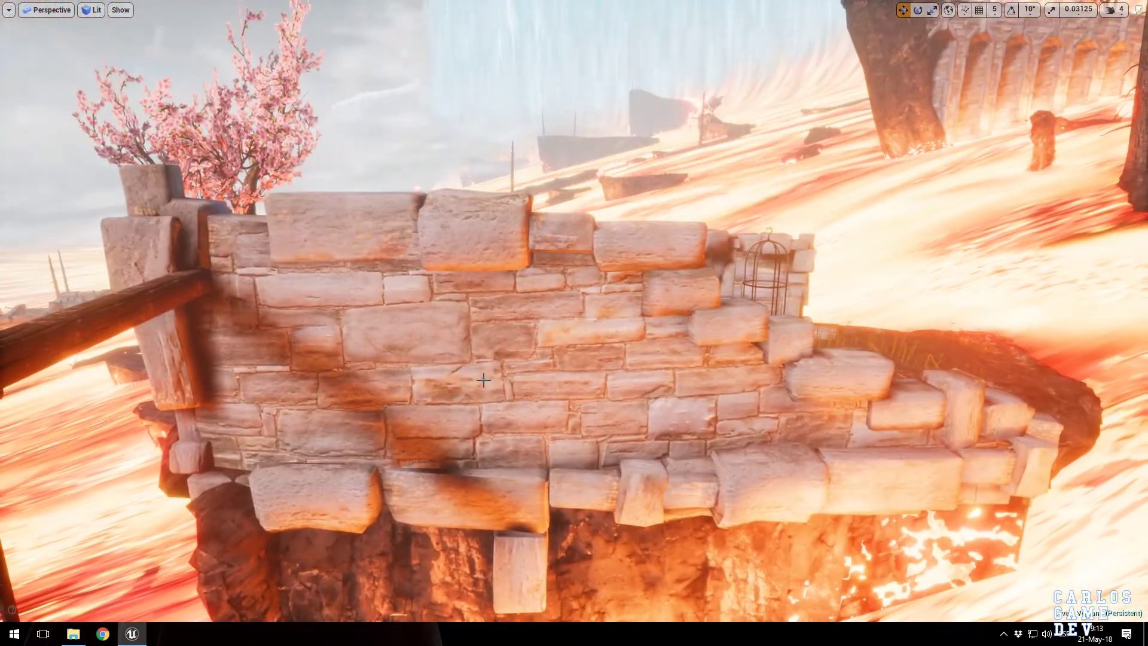
mouse_move(302, 326)
right_mouse_down()
mouse_move(144, 311)
mouse_move(135, 335)
mouse_move(141, 353)
mouse_move(302, 326)
right_mouse_up()
key("w")
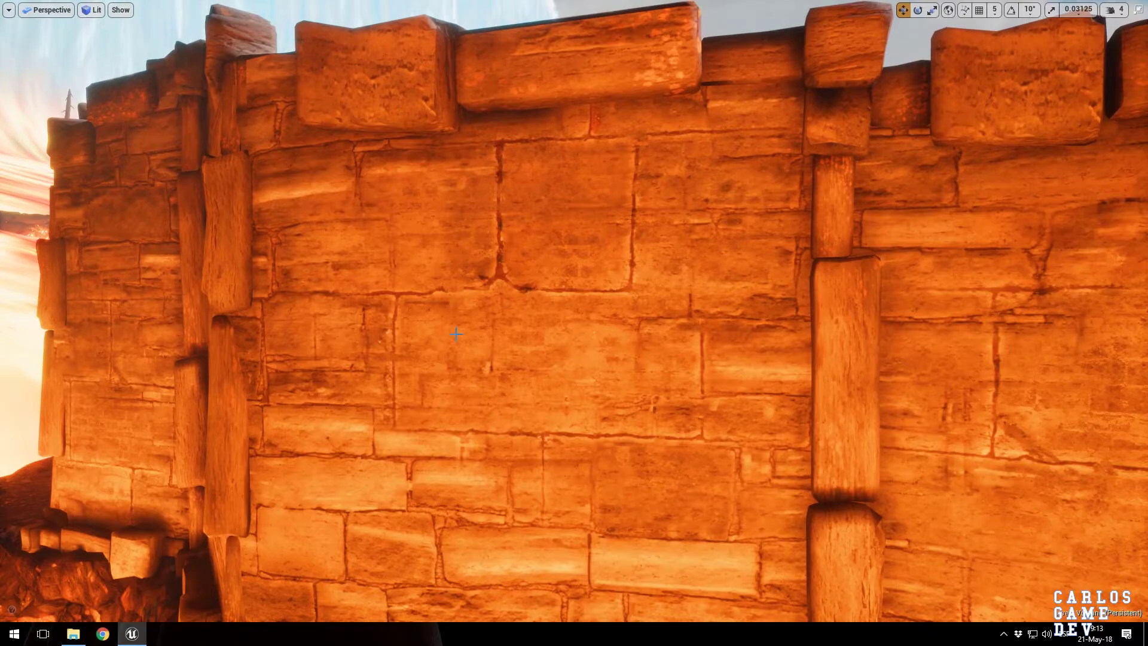
right_click_drag(718, 313, 633, 291)
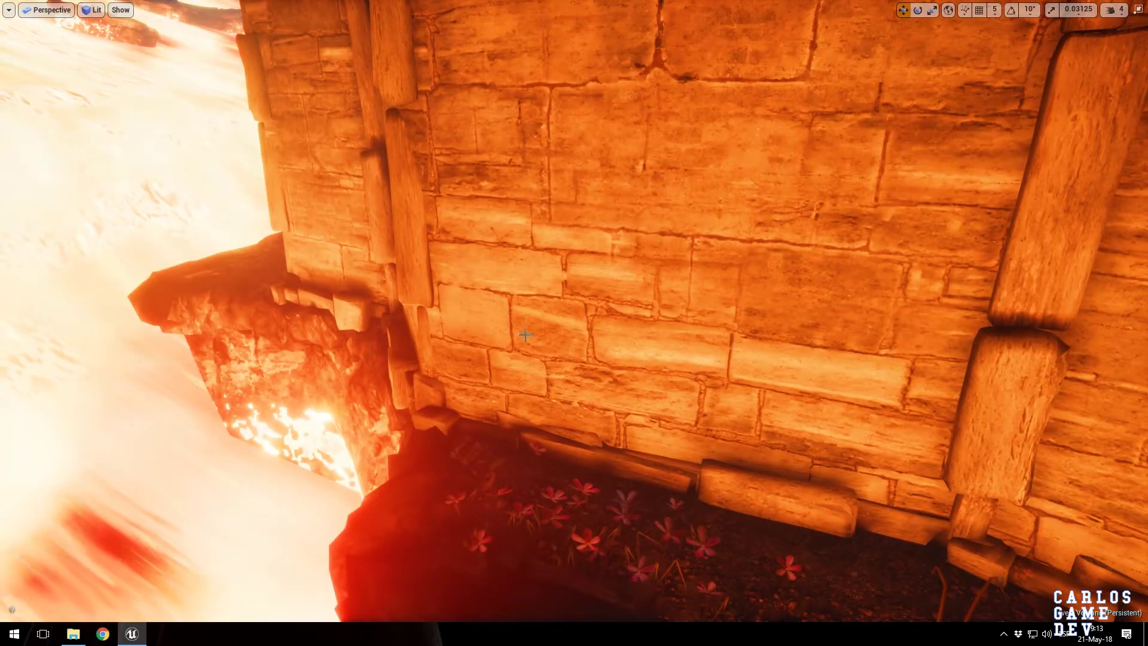
right_click_drag(623, 351, 623, 352)
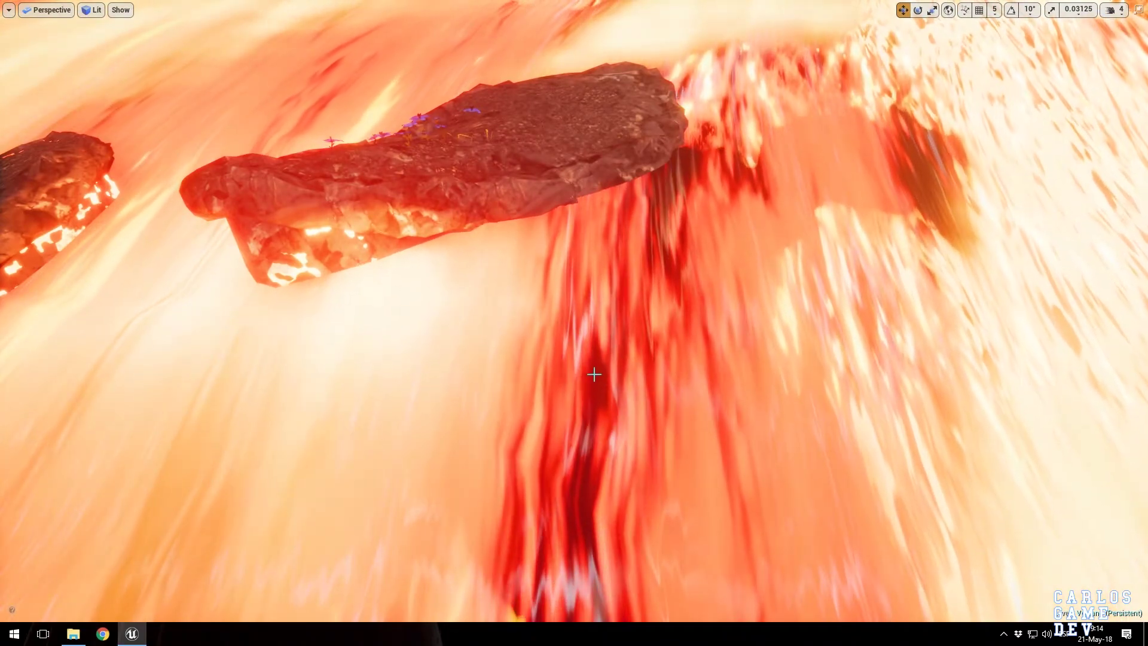
- Inspect the lava flow around the rocks and the glowing lava patches on the rock's base
right_click_drag(656, 361, 627, 356)
right_click_drag(586, 323, 504, 315)
right_click_drag(754, 460, 744, 451)
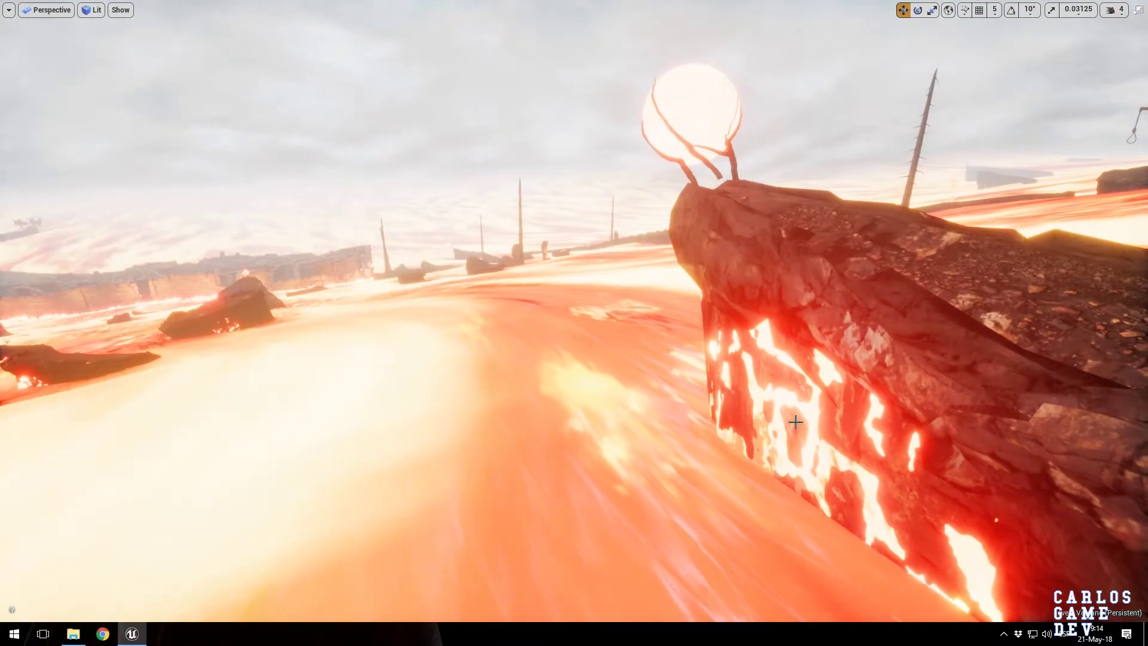
right_click_drag(780, 407, 838, 413)
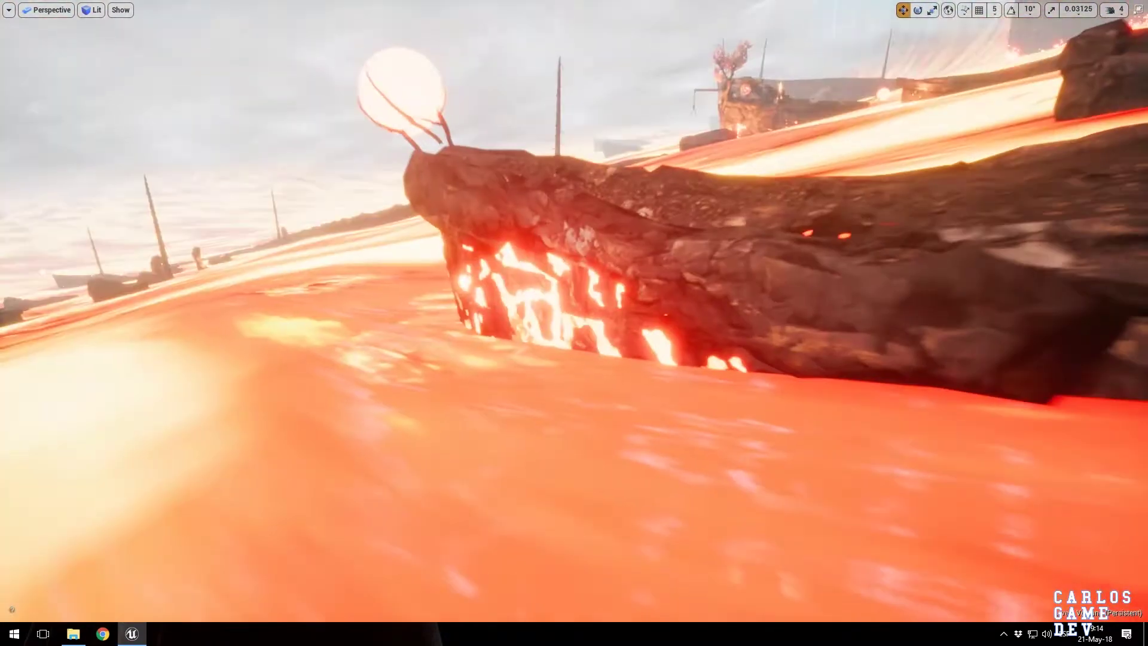
right_click_drag(698, 395, 698, 395)
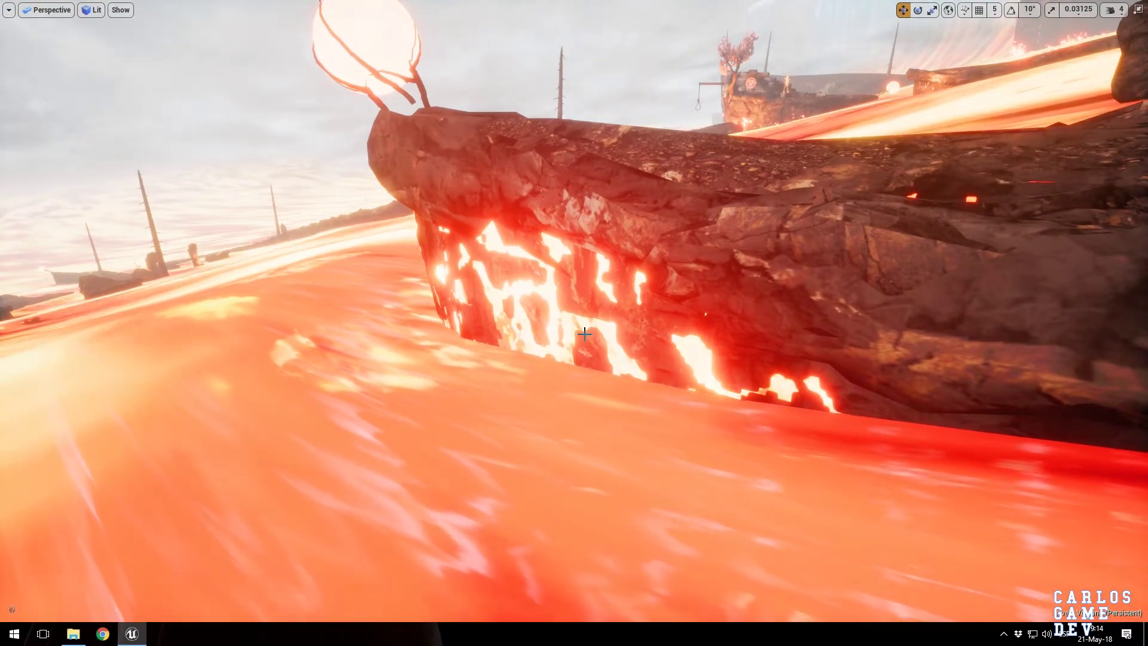
- Examine the long rock island and the dark crust in the lava stream running alongside it
right_click_drag(579, 332, 634, 329)
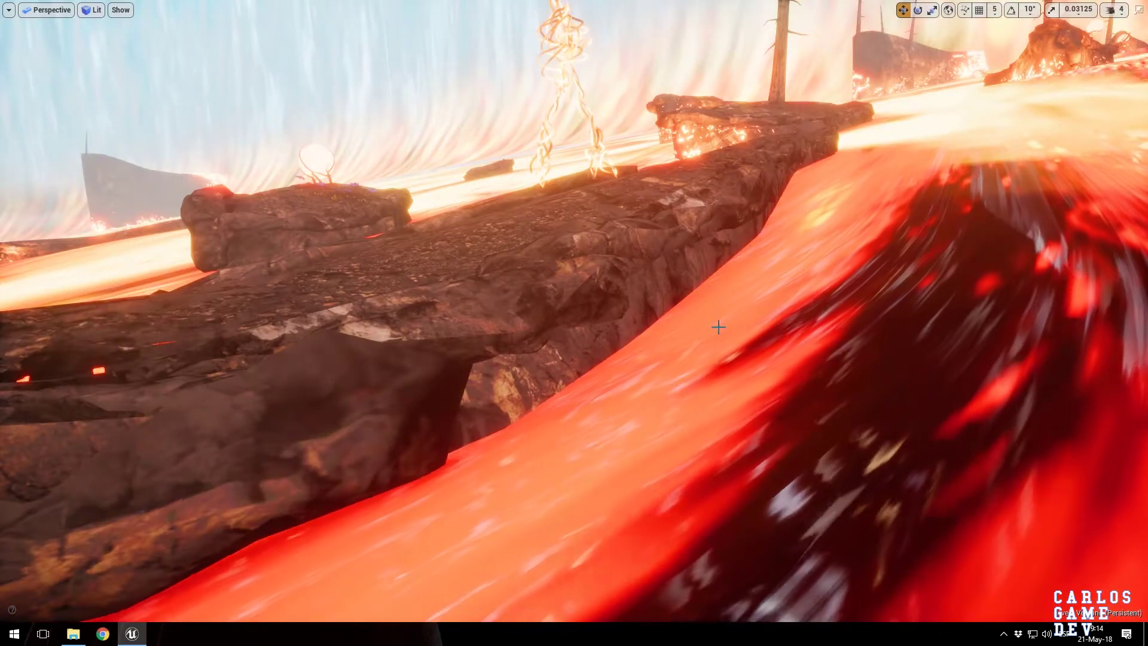
right_click_drag(780, 249, 610, 247)
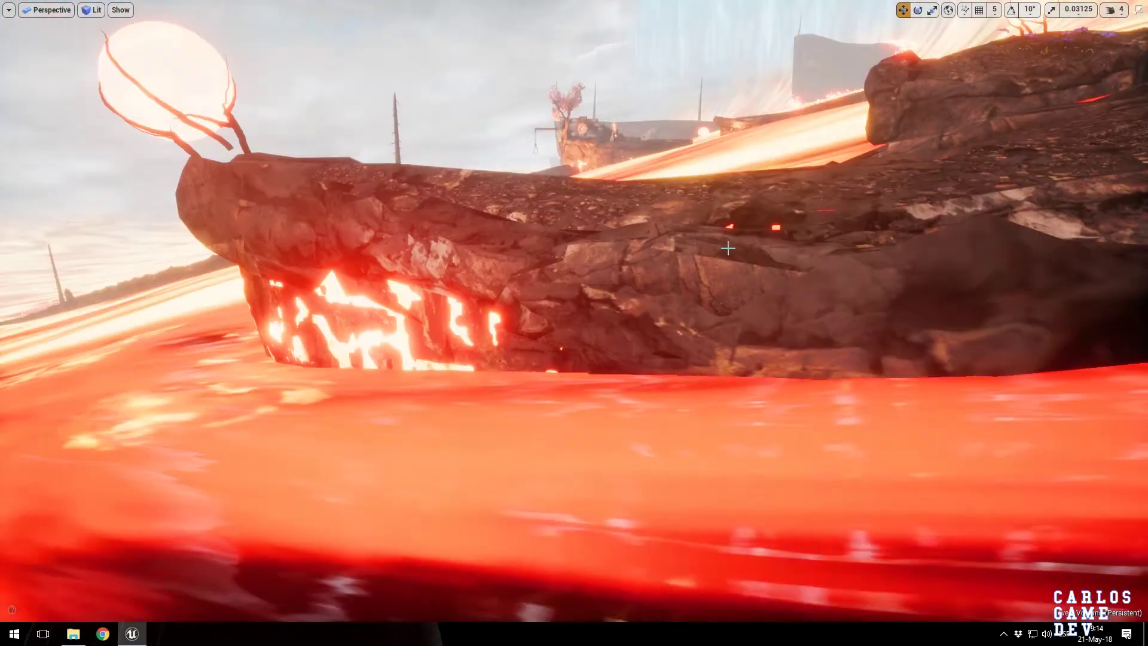
right_click_drag(744, 280, 840, 284)
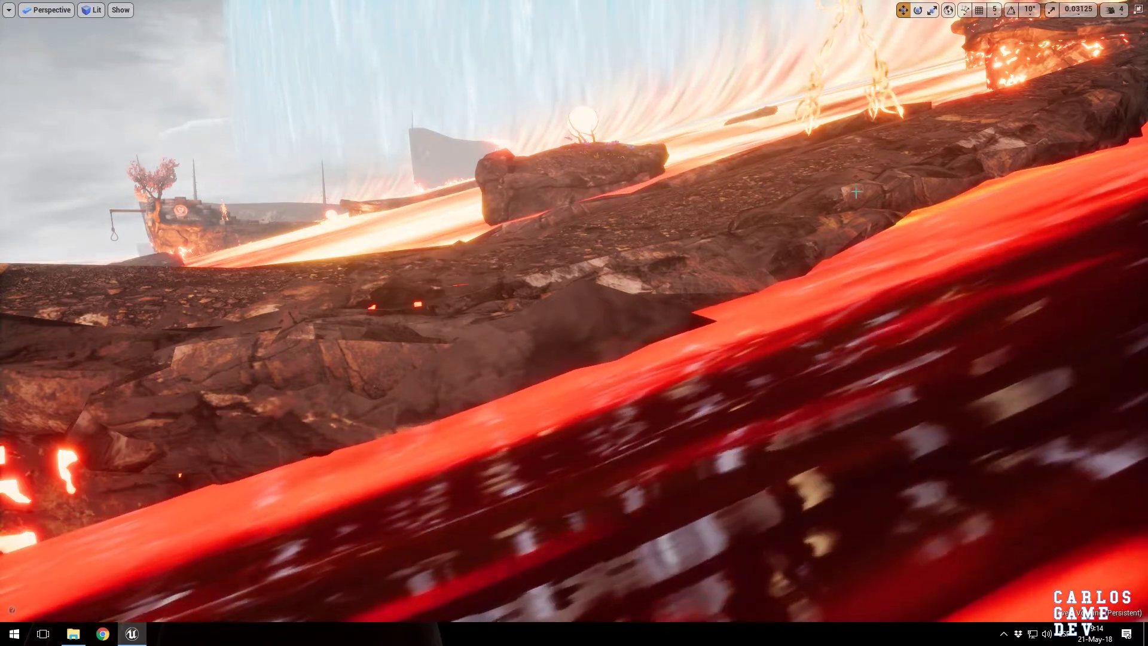
right_click_drag(967, 189, 831, 193)
right_click_drag(641, 292, 757, 375)
right_click_drag(660, 274, 636, 308)
right_click_drag(621, 378, 613, 375)
- Leave the full-screen viewport, open the lava mesh's LavaExterior material and look over its node graph
key("F11")
double_click(1003, 550)
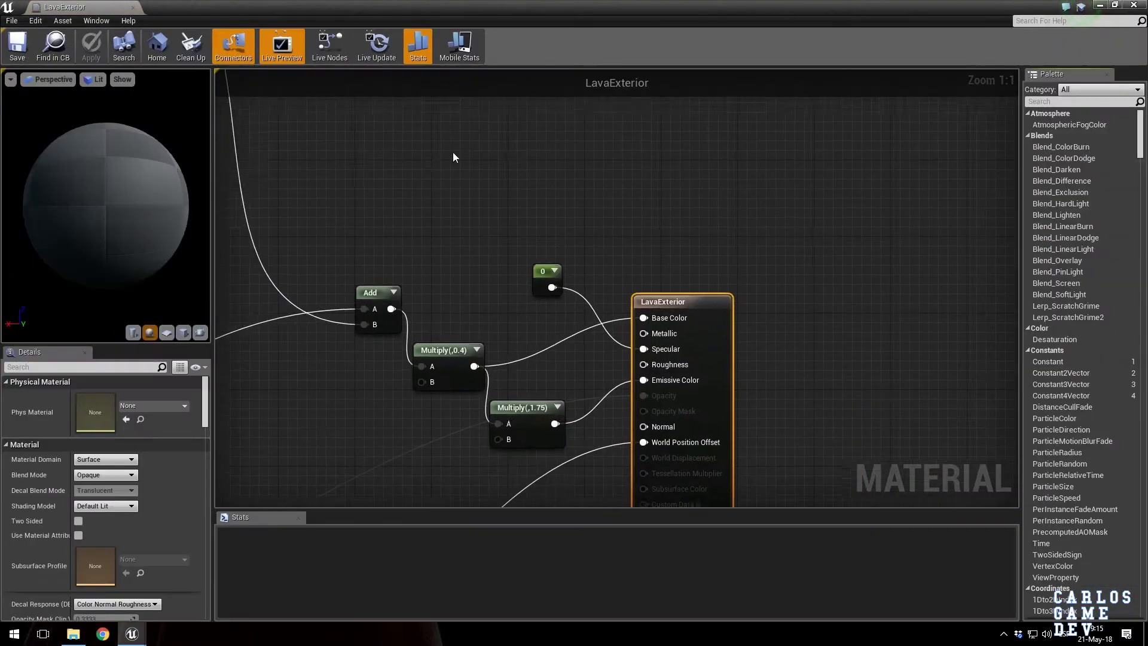
scroll(513, 236, "down", 6)
right_click_drag(423, 285, 681, 371)
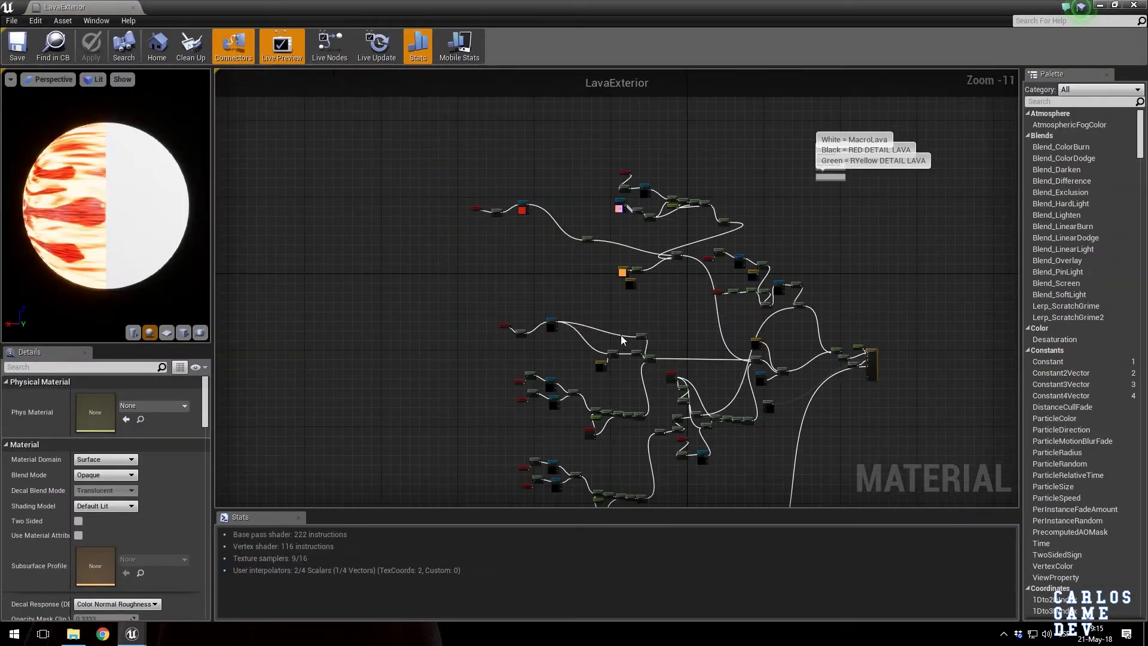
scroll(700, 258, "up", 7)
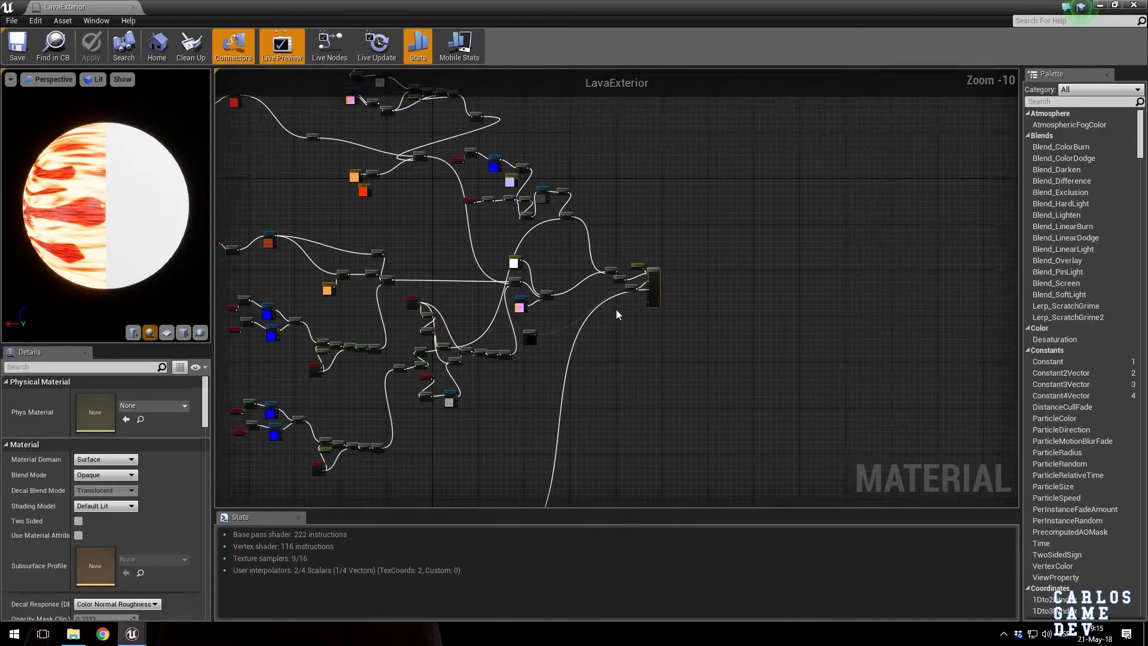
scroll(699, 257, "up", 4)
scroll(671, 307, "down", 5)
- Find the Vertex Color node whose blue channel feeds the Clamp node in the world position offset network
right_click_drag(607, 394, 868, 89)
scroll(767, 367, "down", 4)
right_click_drag(664, 488, 756, 280)
scroll(756, 279, "up", 2)
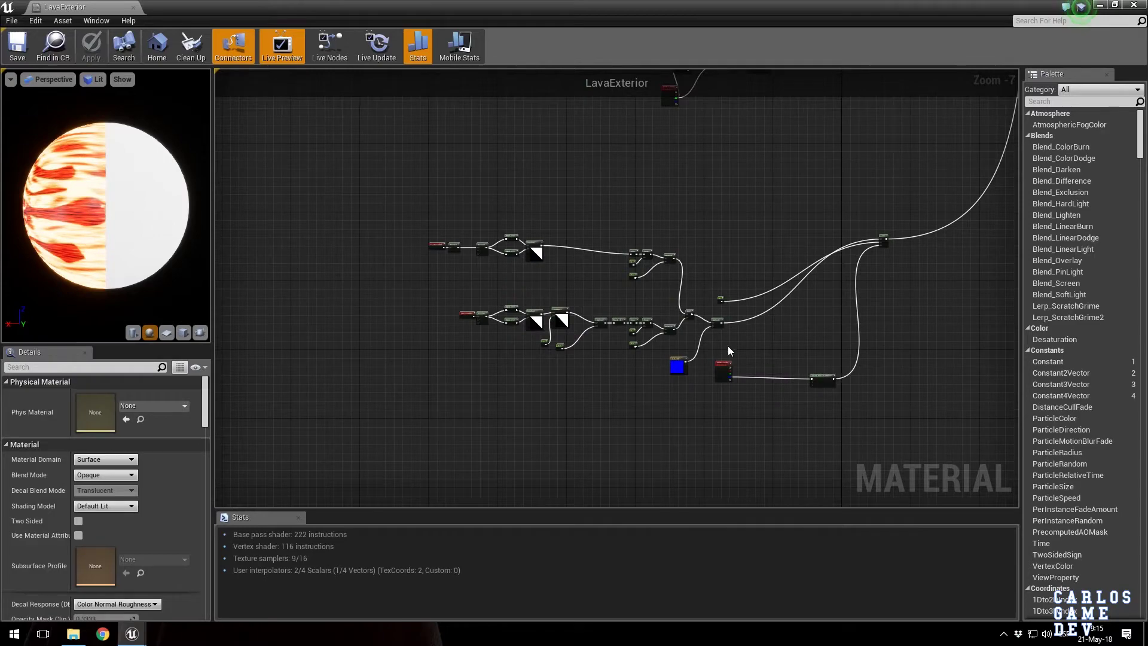
scroll(732, 381, "up", 2)
right_click_drag(497, 278, 655, 287)
scroll(906, 397, "up", 5)
right_click_drag(792, 329, 448, 339)
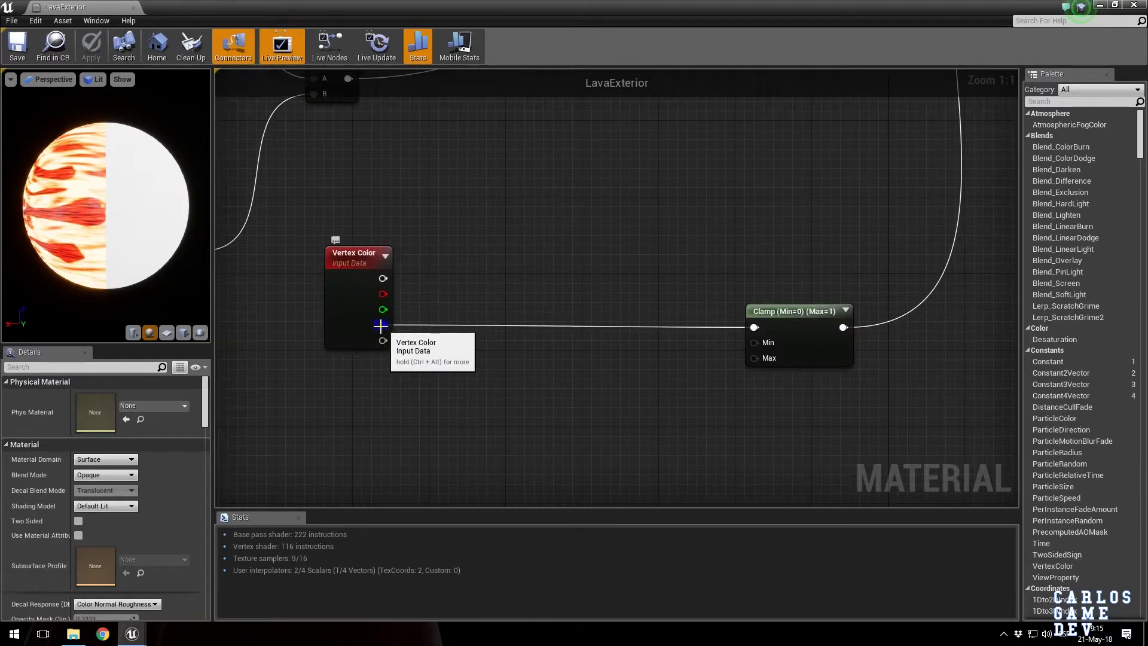
- Move the Vertex Color and Clamp nodes closer to the Lerp node they drive
scroll(584, 227, "down", 2)
right_click_drag(584, 228, 491, 440)
right_click_drag(735, 257, 676, 389)
scroll(676, 389, "down", 2)
right_click_drag(457, 469, 452, 407)
scroll(453, 407, "up", 1)
right_click_drag(453, 407, 448, 325)
left_click_drag(380, 362, 942, 232)
right_click_drag(942, 232, 759, 310)
scroll(760, 310, "up", 3)
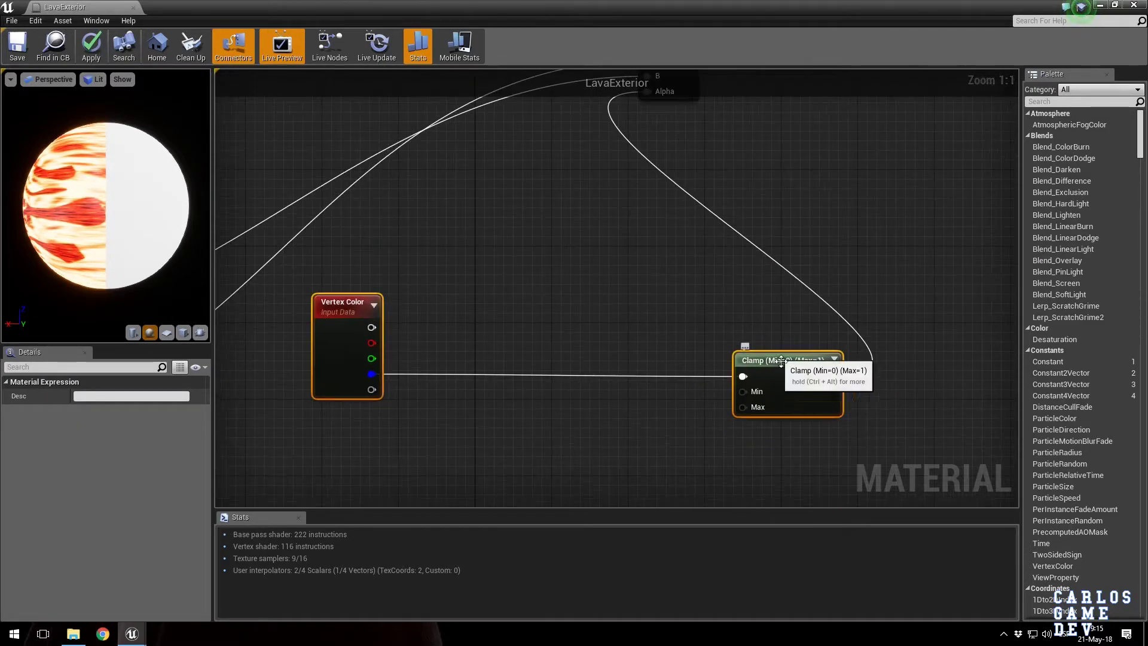
left_click(821, 362)
left_click_drag(821, 361, 600, 284)
right_click_drag(543, 248, 732, 331)
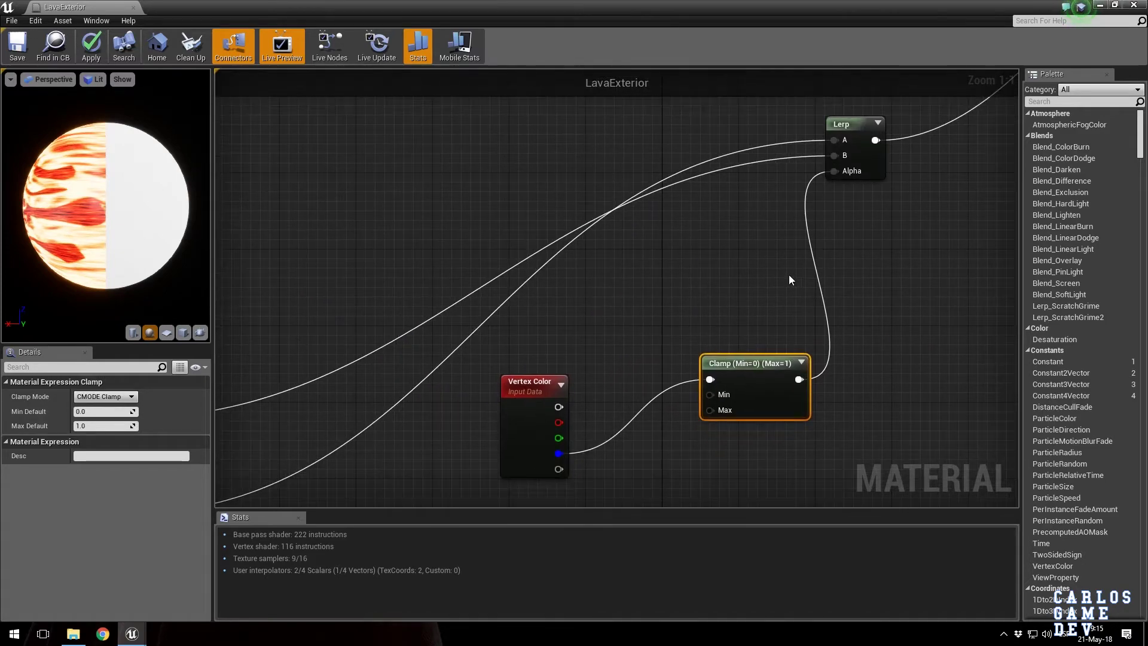
- Move the constant 0 node up near the Lerp node, and close the LavaExterior material without applying the changes
scroll(674, 285, "down", 3)
right_click_drag(675, 284, 879, 227)
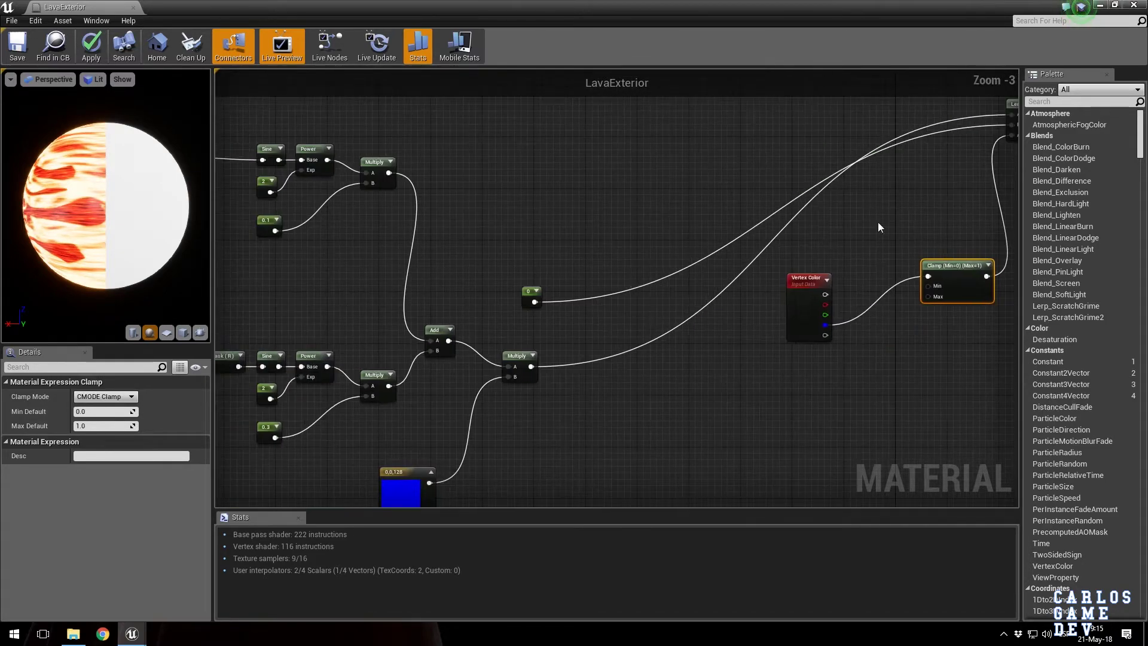
right_click_drag(656, 305, 473, 392)
left_click_drag(346, 378, 546, 156)
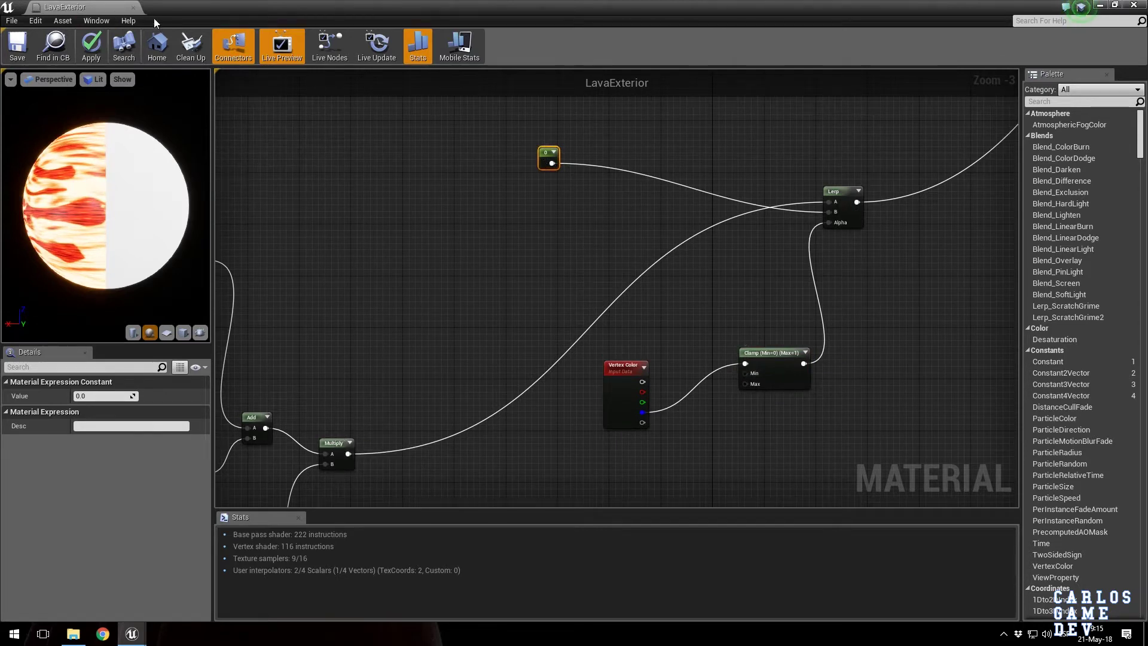
left_click(132, 7)
left_click(663, 354)
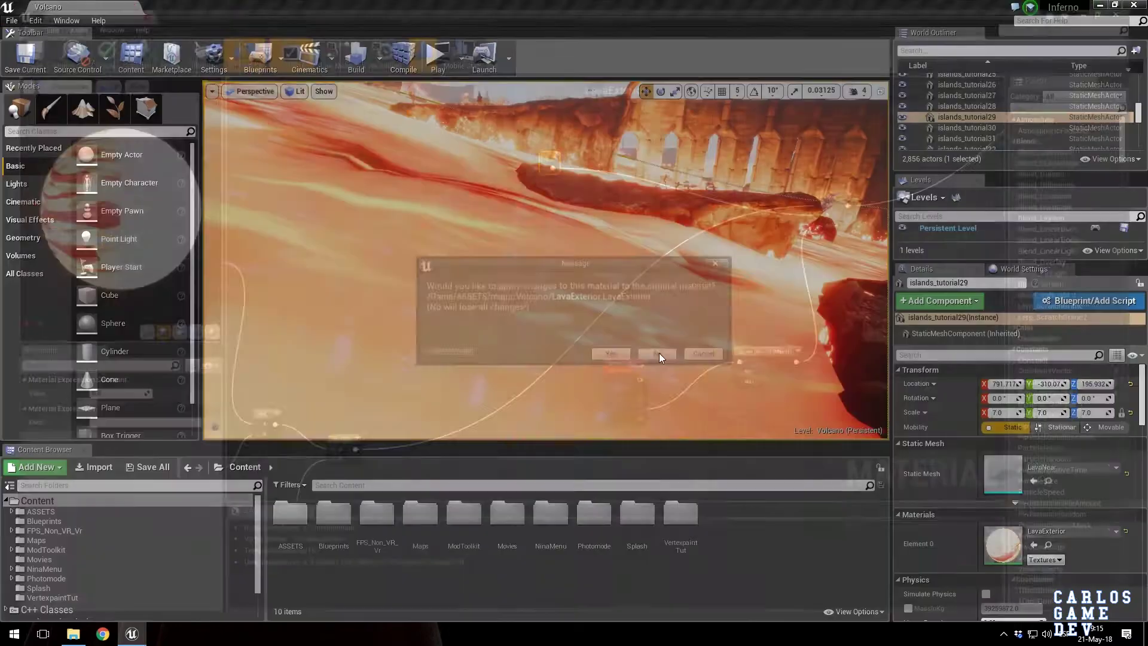
- Start vertex color painting on the lava mesh with a brush radius of 256, and limit the channels to Blue
left_click(51, 107)
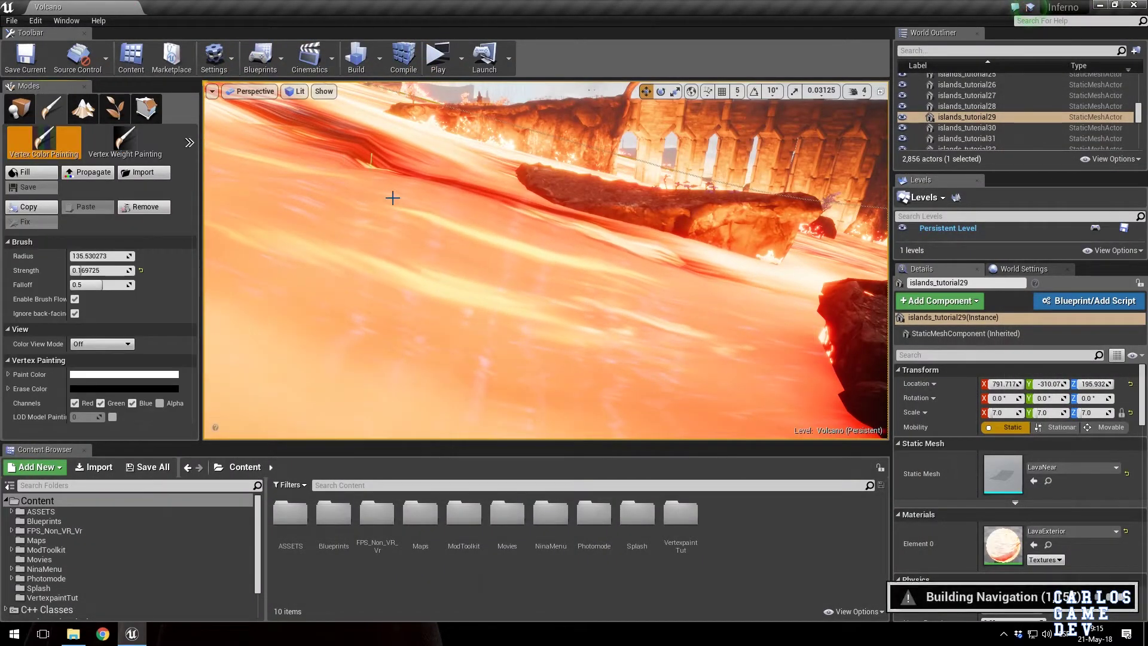
left_click_drag(98, 256, 132, 256)
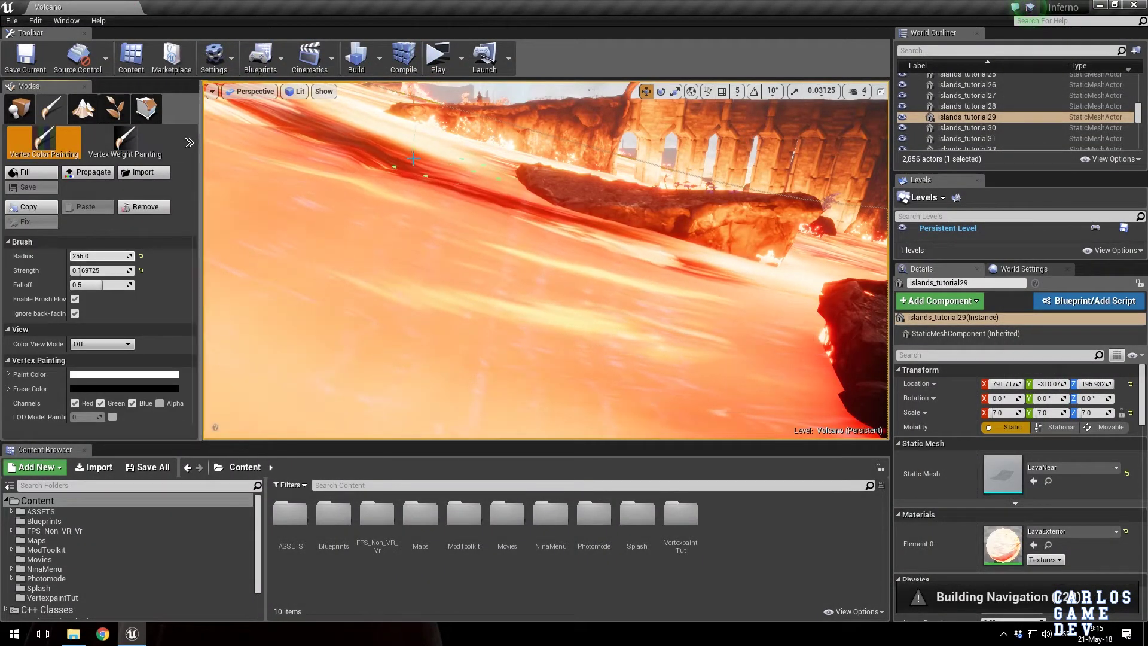
left_click_drag(423, 190, 340, 187)
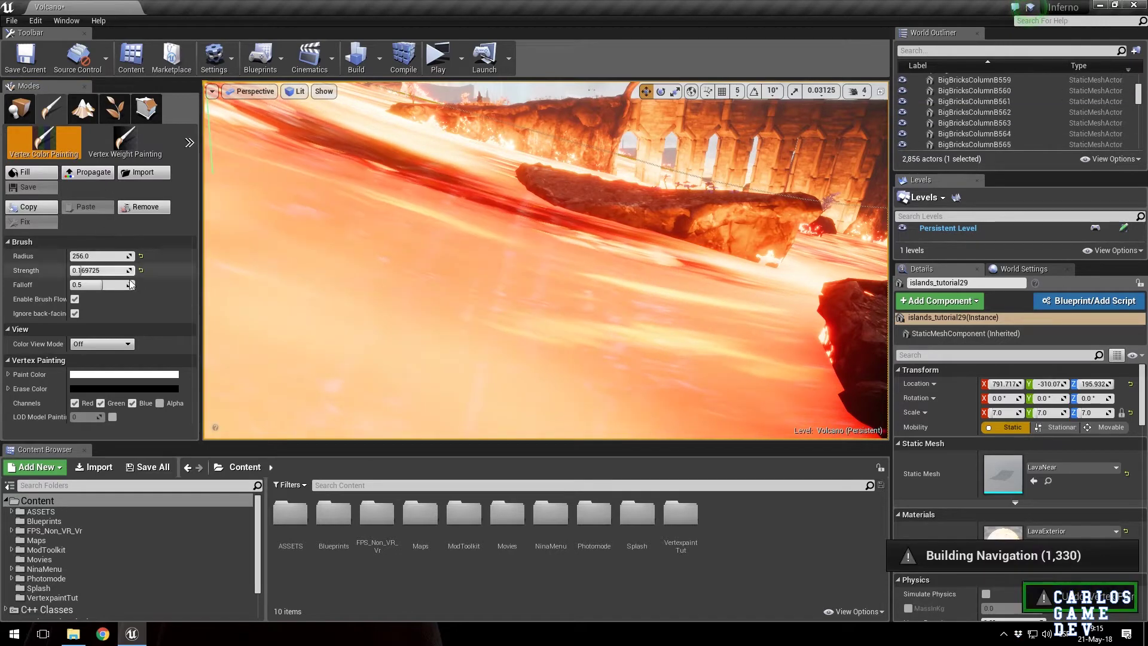
left_click(101, 403)
left_click(74, 404)
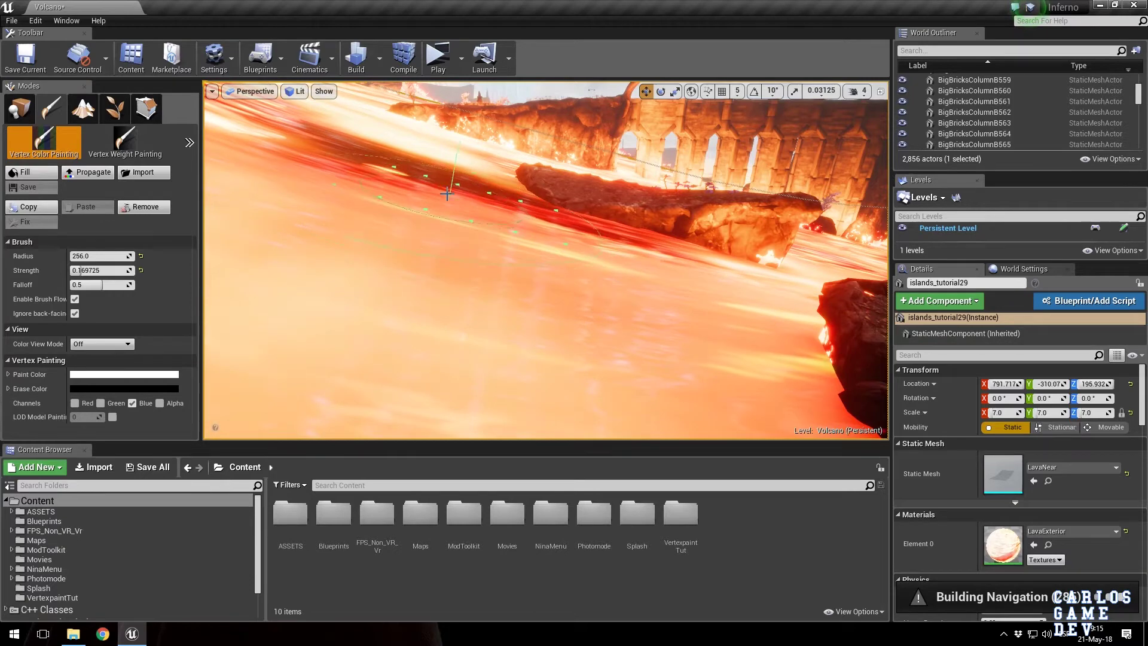
- Set the brush strength to 1.0 and paint the lava surface toward the rock with the glowing base
right_click_drag(427, 214, 366, 212)
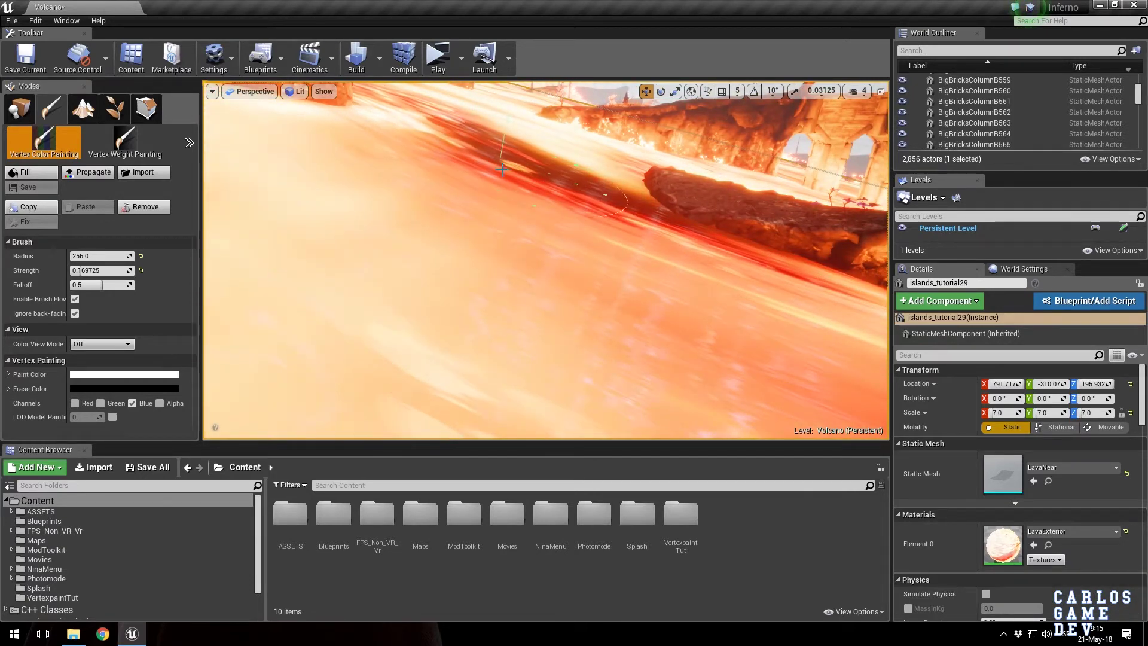
left_click_drag(89, 268, 126, 266)
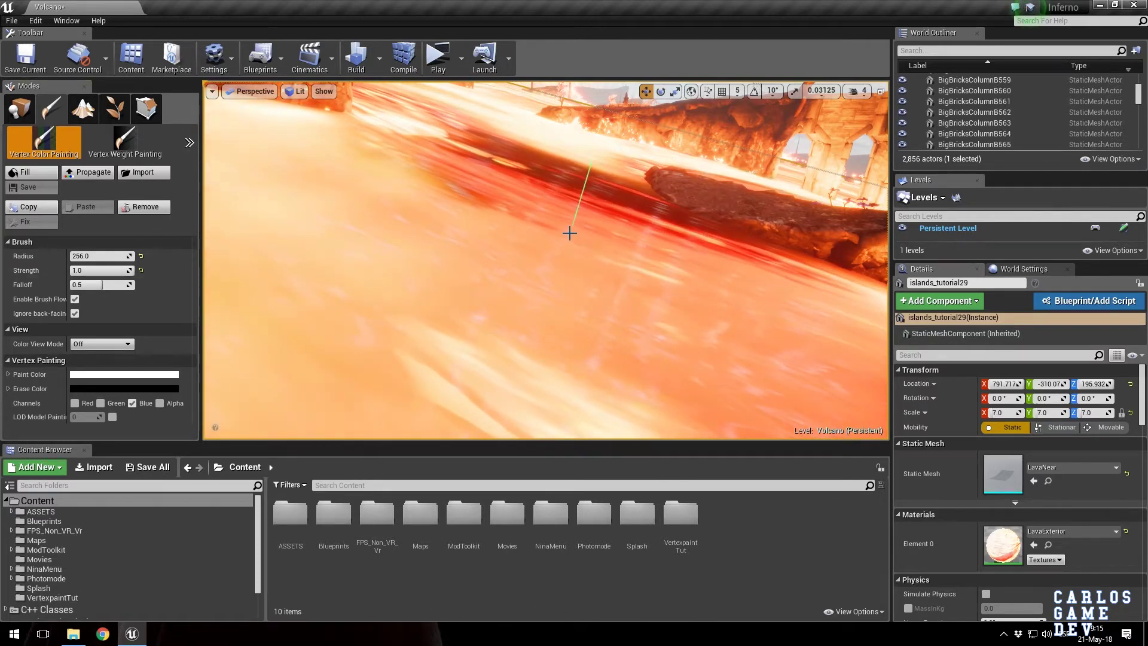
right_click_drag(569, 233, 491, 221)
right_click_drag(582, 287, 520, 275)
key("w")
mouse_move(523, 327)
right_mouse_down()
mouse_move(508, 347)
mouse_move(530, 353)
right_mouse_up()
mouse_move(616, 275)
right_mouse_down()
mouse_move(503, 272)
mouse_move(533, 275)
right_mouse_up()
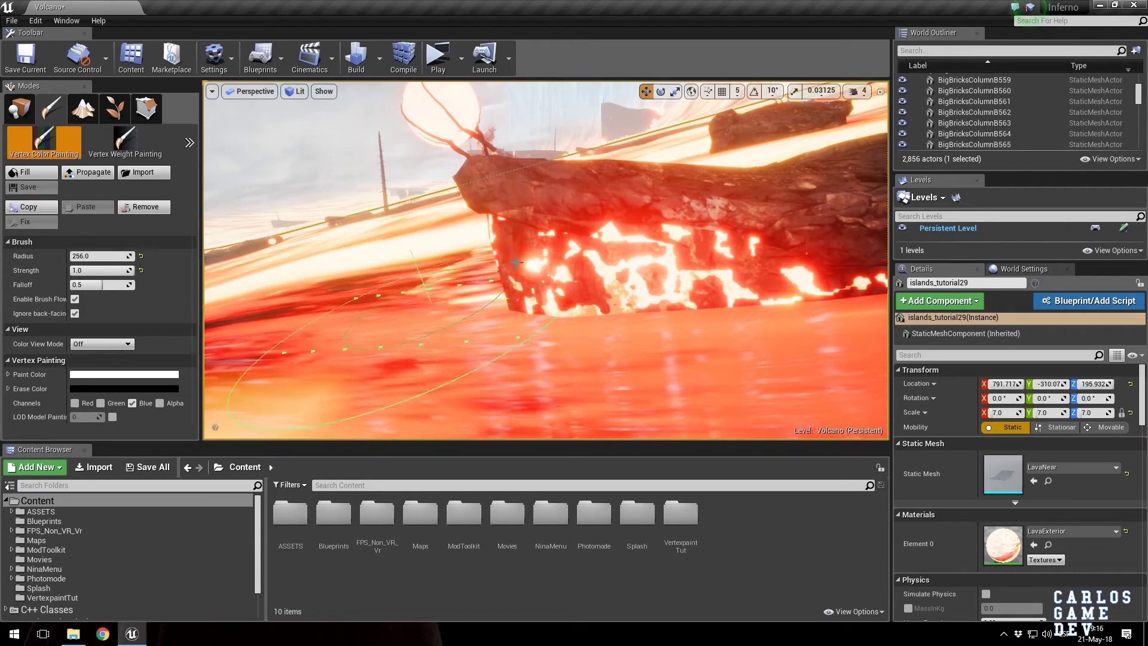
- Examine the painted lava flow around the rock islands and toward the fortress wall from several angles
right_click_drag(615, 289, 496, 286)
right_click_drag(528, 225, 464, 226)
key("w")
right_click_drag(584, 279, 469, 283)
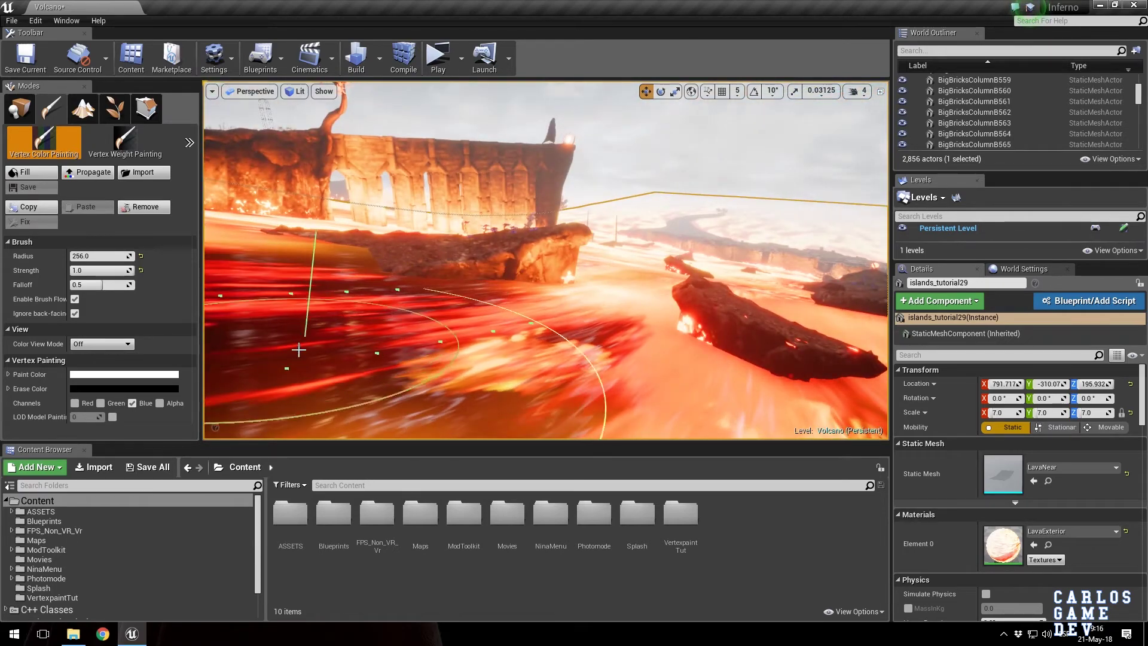
mouse_move(530, 296)
right_mouse_down()
mouse_move(431, 311)
mouse_move(430, 287)
right_mouse_up()
key("w")
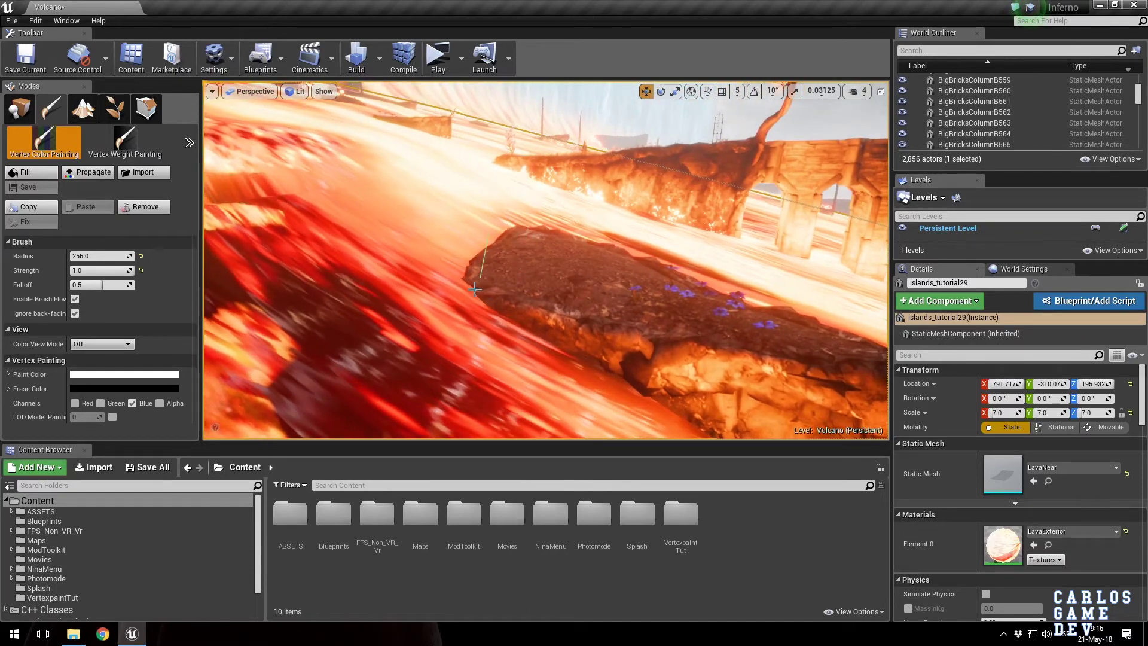
key("w")
mouse_move(526, 305)
right_mouse_down()
mouse_move(508, 329)
mouse_move(535, 305)
right_mouse_up()
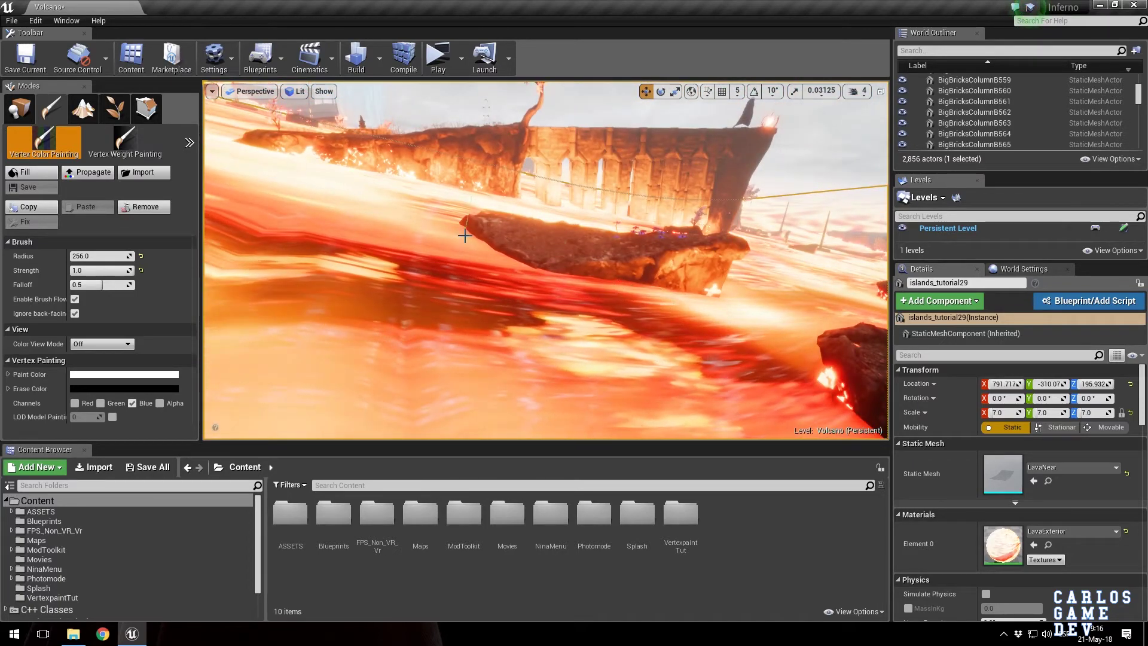
- Reduce the brush strength to 0.146789 and paint the lava between the rock islands
left_click_drag(120, 271, 79, 271)
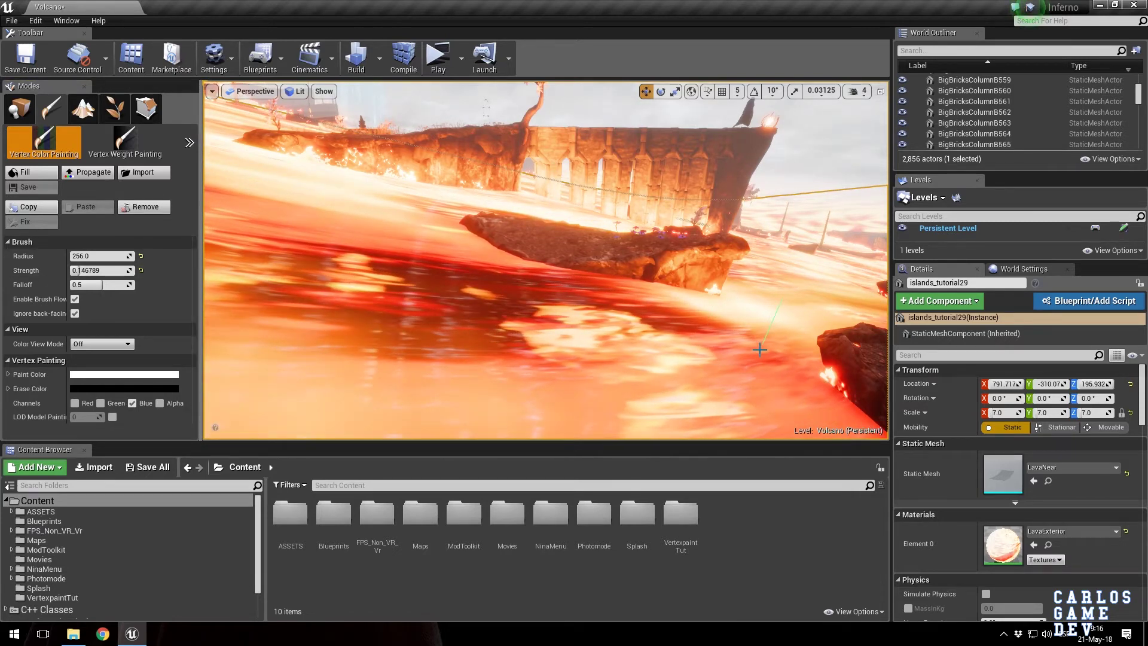
right_click_drag(567, 298, 539, 271)
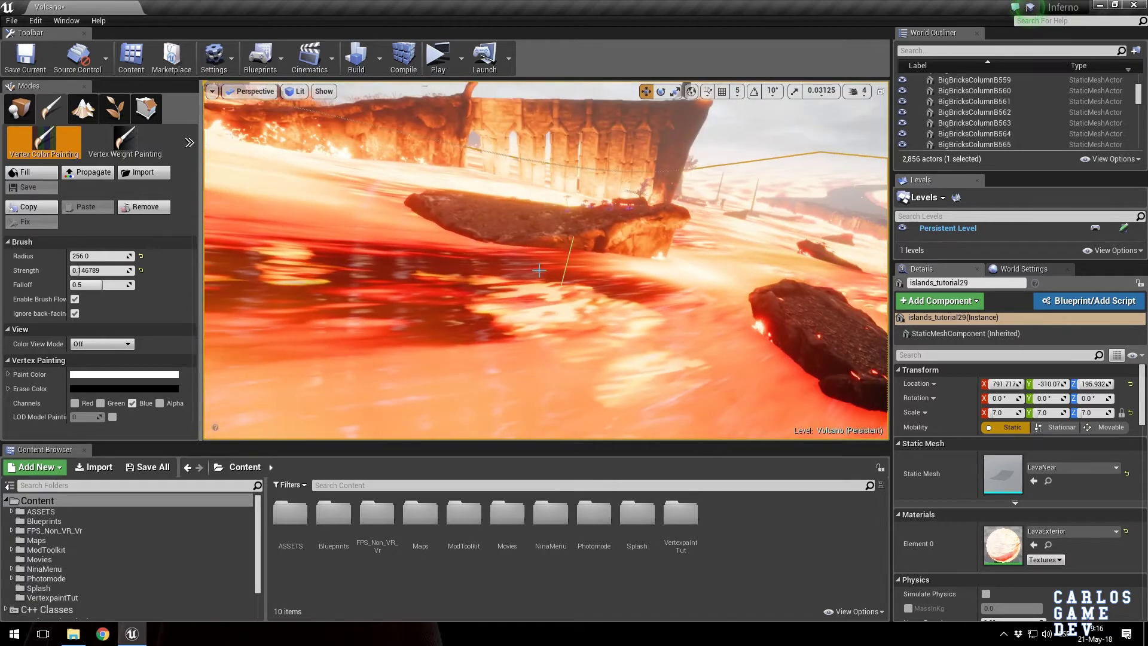
right_click_drag(742, 308, 781, 280)
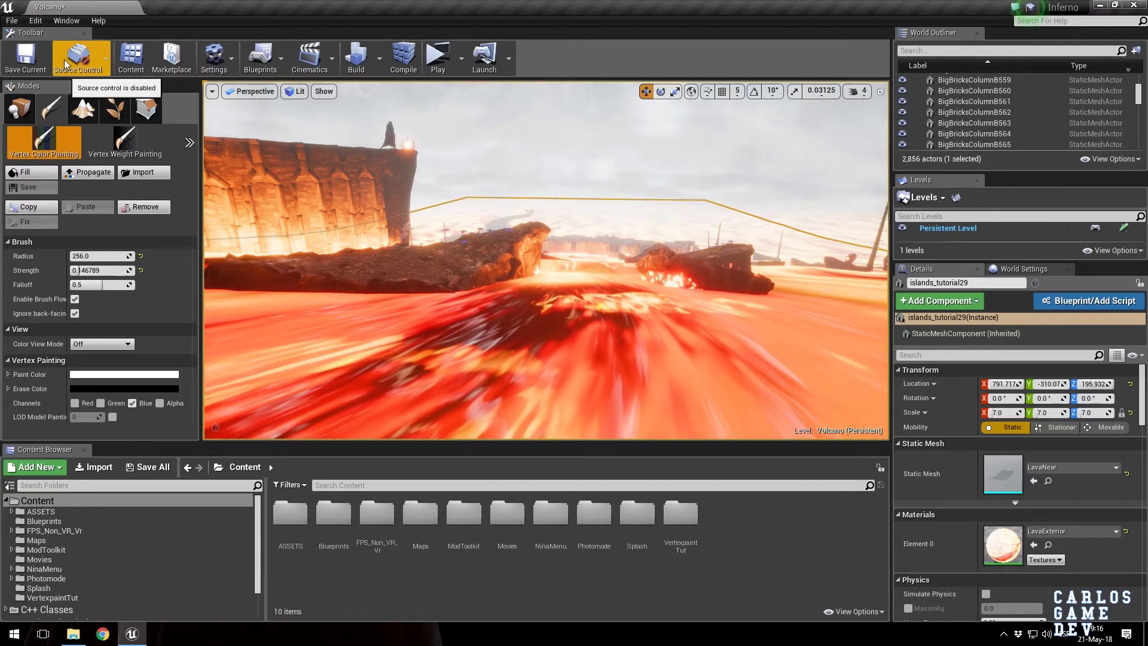
right_click_drag(690, 321, 610, 314)
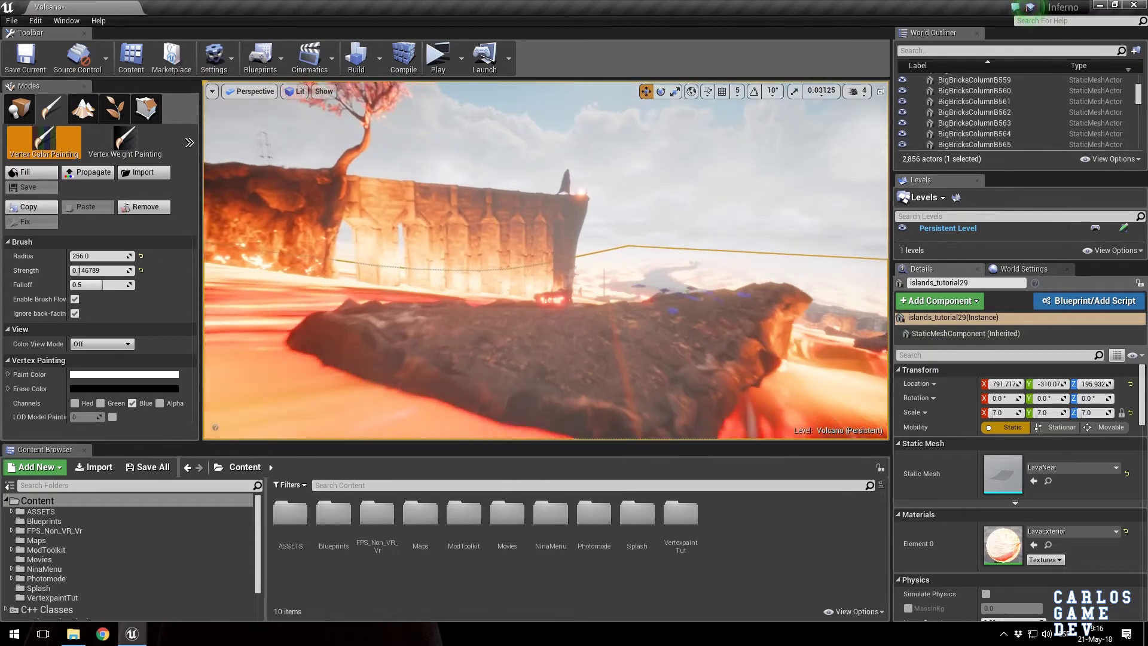
mouse_move(692, 320)
right_mouse_down()
mouse_move(604, 336)
mouse_move(587, 326)
mouse_move(608, 325)
right_mouse_up()
mouse_move(608, 325)
left_mouse_down()
mouse_move(641, 330)
mouse_move(569, 261)
mouse_move(336, 253)
mouse_move(386, 282)
mouse_move(513, 287)
mouse_move(458, 258)
mouse_move(302, 241)
mouse_move(378, 234)
left_mouse_up()
- Survey the painted lava from farther away and switch from vertex painting back to Place mode
right_click_drag(378, 235, 215, 210)
right_click_drag(501, 198, 406, 197)
key("w")
right_click_drag(542, 212, 652, 255)
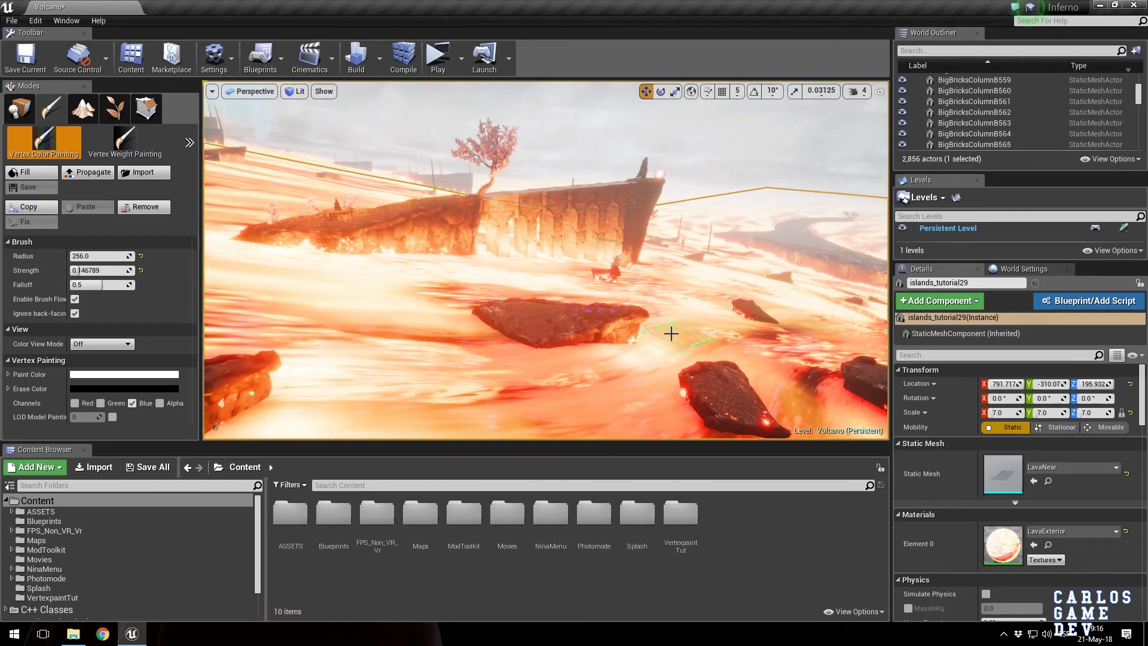
left_click(12, 123)
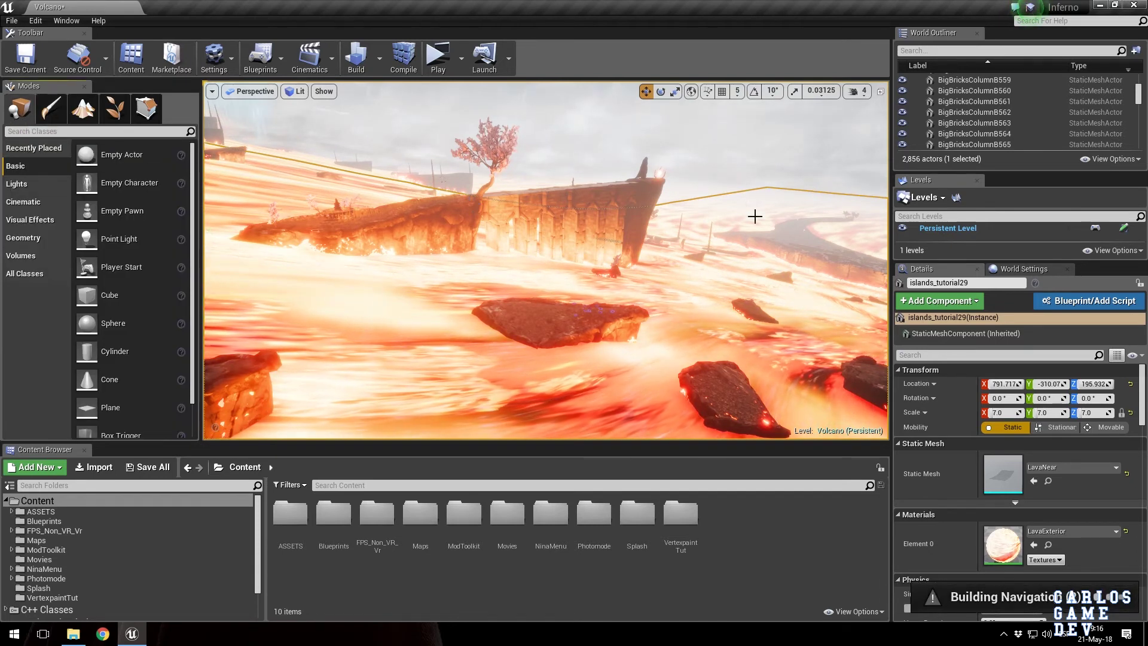